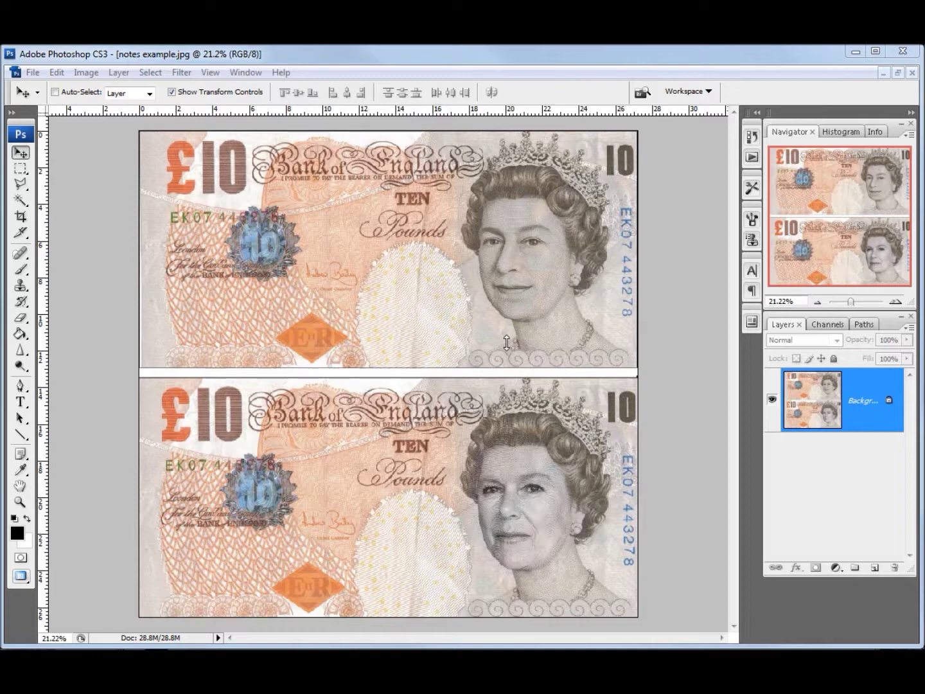
Switch from the notes example to the money notes.psd document and maximize its window.
{"action": "left_click", "coordinate": [897, 75]}
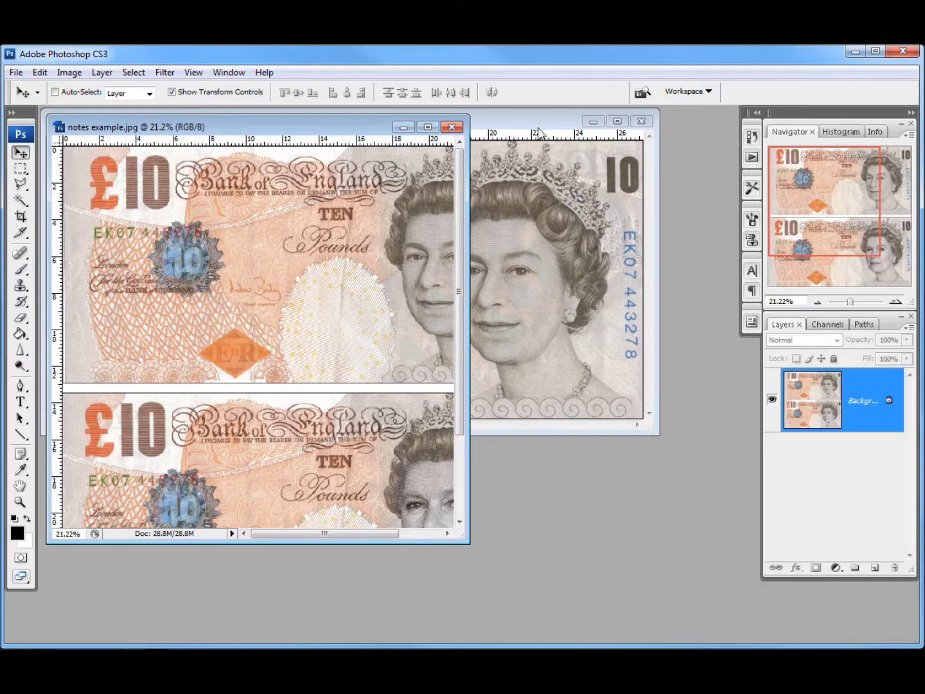
{"action": "left_click", "coordinate": [540, 133]}
{"action": "left_click", "coordinate": [617, 120]}
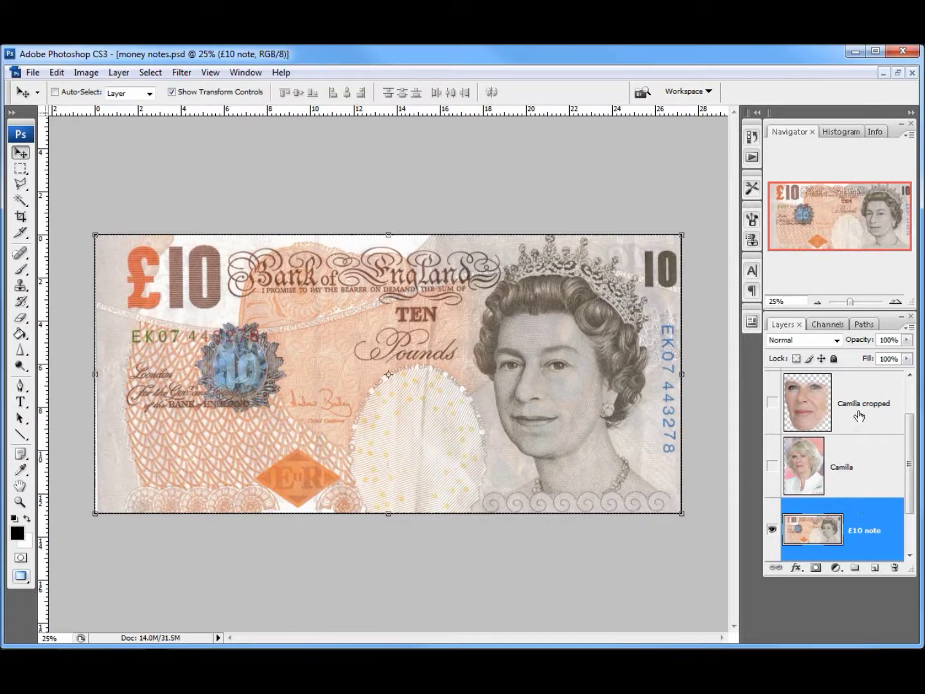
Show the Camilla layer and reposition its photo over the middle of the £10 note, beside the Queen's portrait.
{"action": "left_click", "coordinate": [771, 467]}
{"action": "mouse_move", "coordinate": [358, 442]}
{"action": "left_mouse_down"}
{"action": "mouse_move", "coordinate": [347, 443]}
{"action": "mouse_move", "coordinate": [355, 443]}
{"action": "left_mouse_up"}
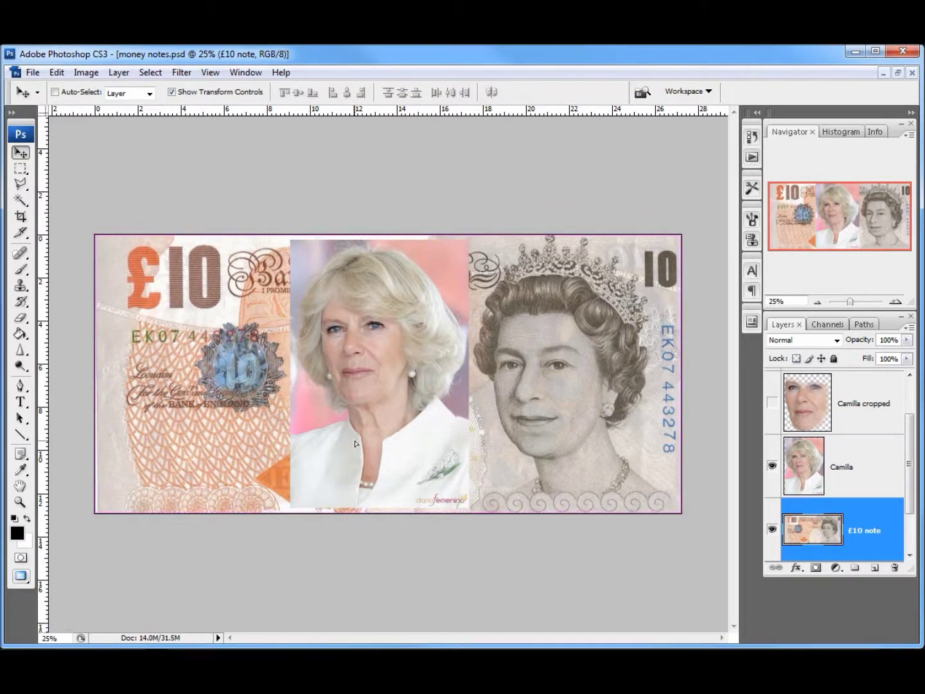
{"action": "left_click", "coordinate": [842, 487]}
{"action": "left_click_drag", "start_coordinate": [389, 419], "coordinate": [412, 437]}
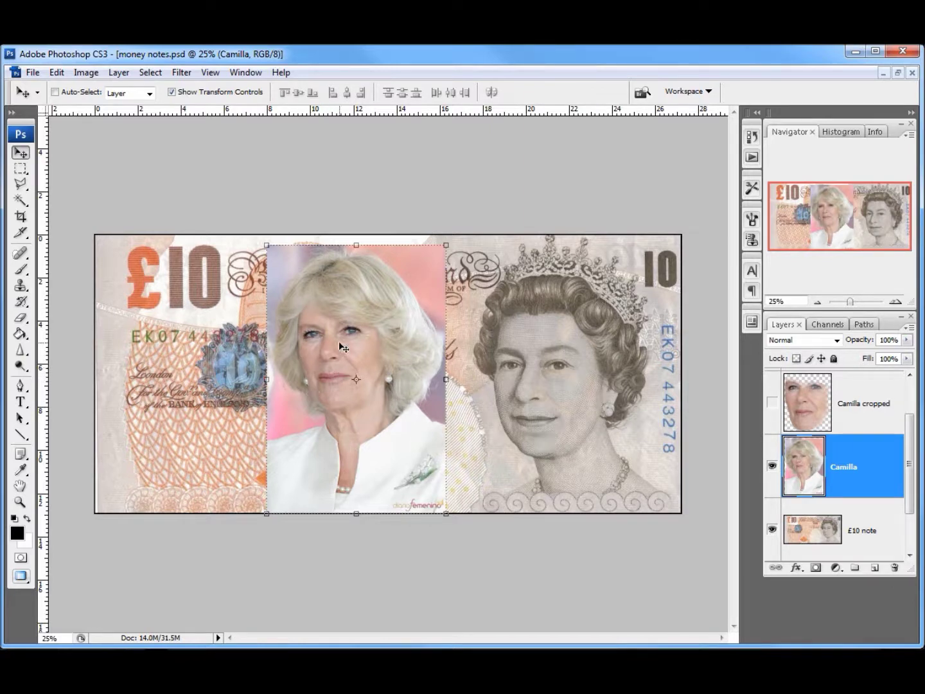
Show the Camilla cropped layer over the Queen's face and hide the full Camilla photo layer.
{"action": "left_click", "coordinate": [772, 401]}
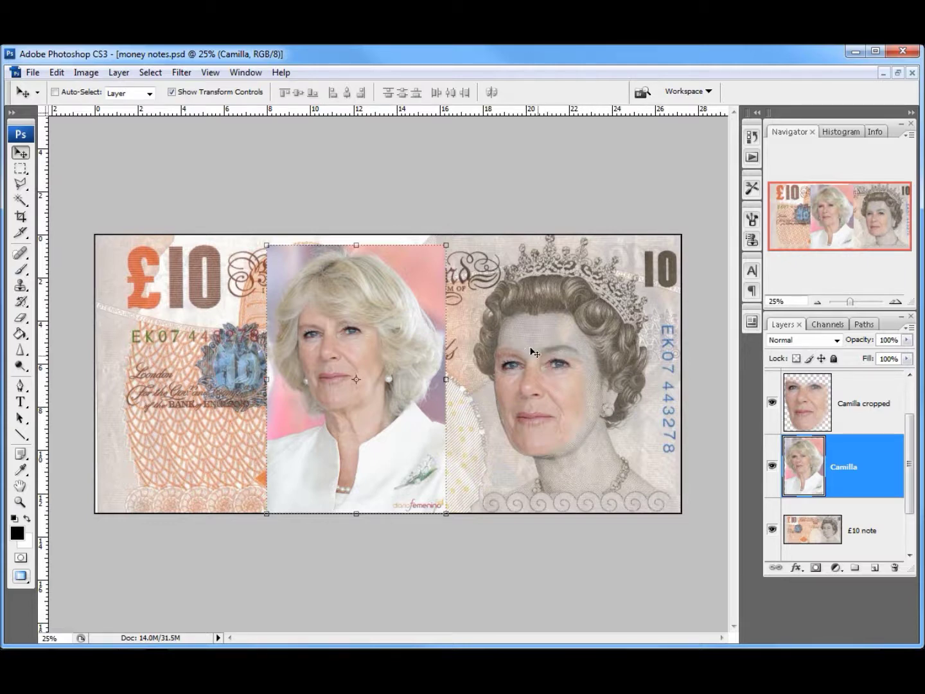
{"action": "left_click", "coordinate": [771, 466]}
{"action": "left_click", "coordinate": [772, 467]}
{"action": "left_click", "coordinate": [772, 467]}
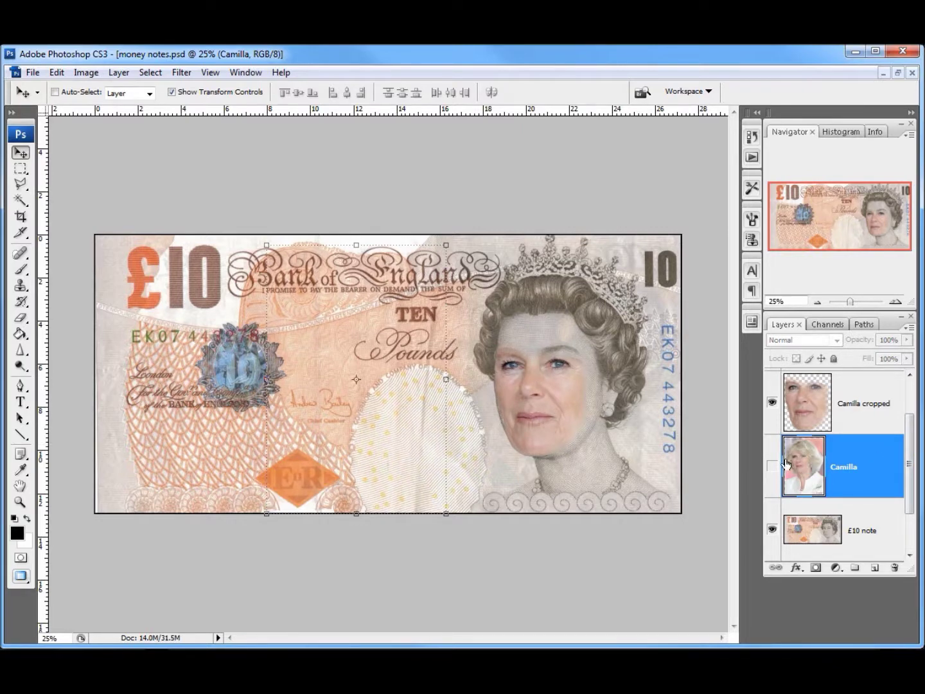
Desaturate the Camilla cropped layer to make the face greyscale.
{"action": "left_click", "coordinate": [860, 406]}
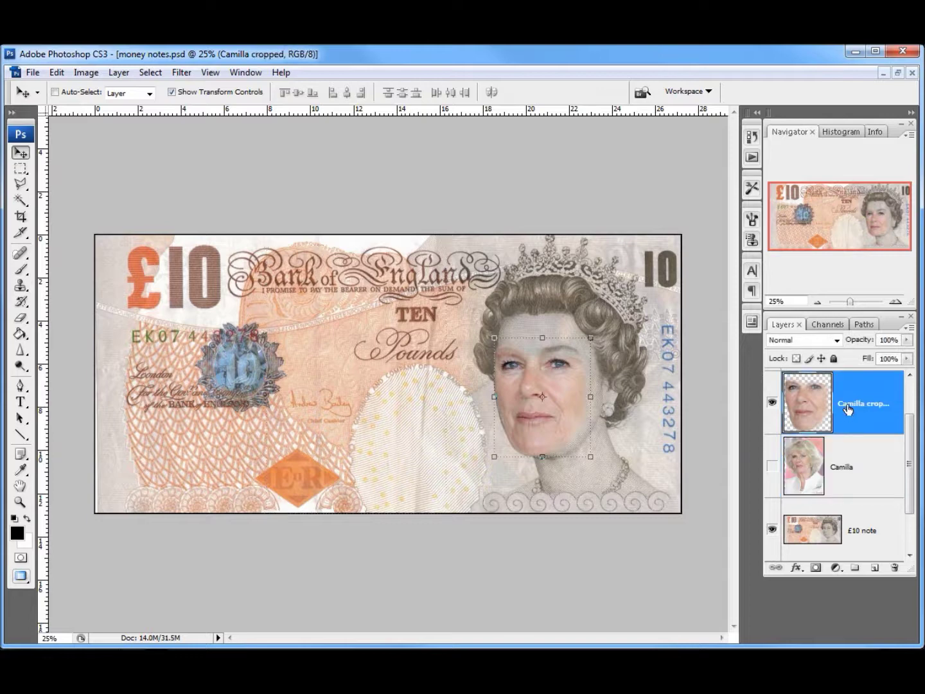
{"action": "left_click", "coordinate": [86, 73]}
{"action": "mouse_move", "coordinate": [99, 108]}
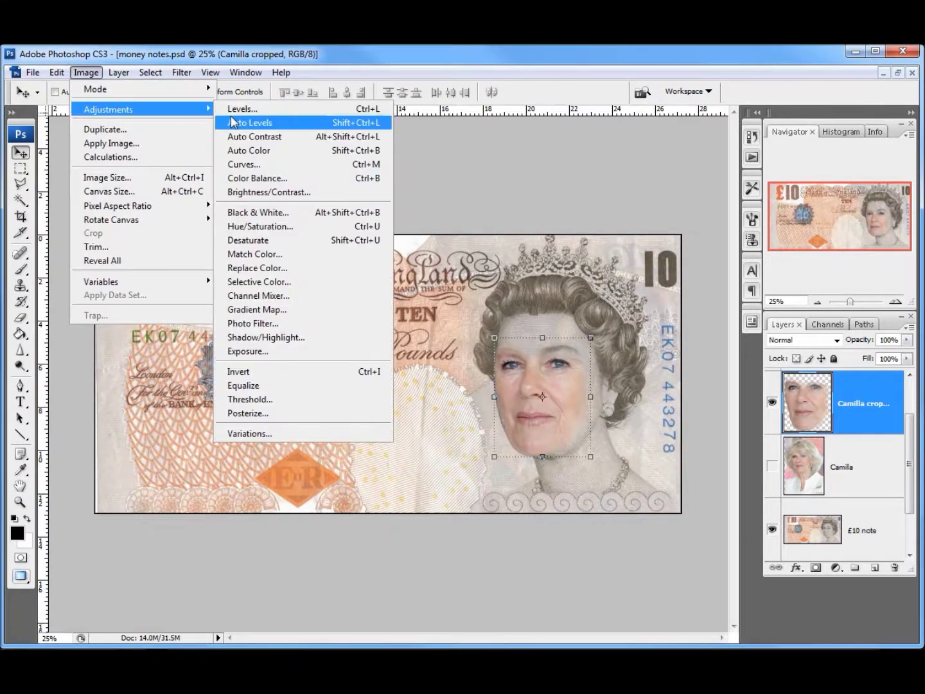
{"action": "left_click", "coordinate": [289, 241]}
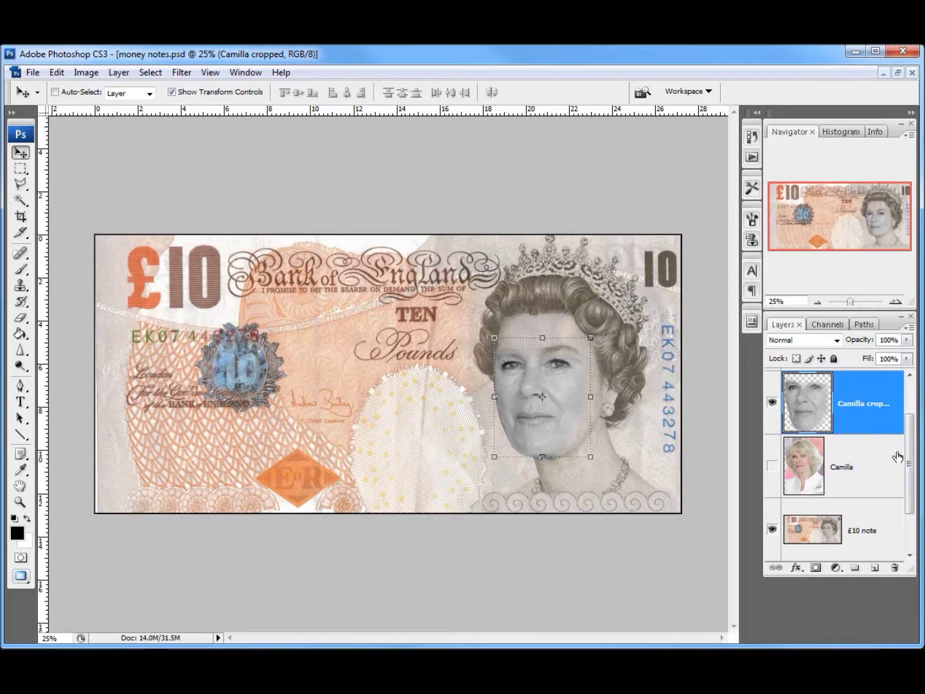
Preview the Gradient colour layer over the portrait, select it and hide it again.
{"action": "left_click_drag", "start_coordinate": [906, 451], "coordinate": [909, 411]}
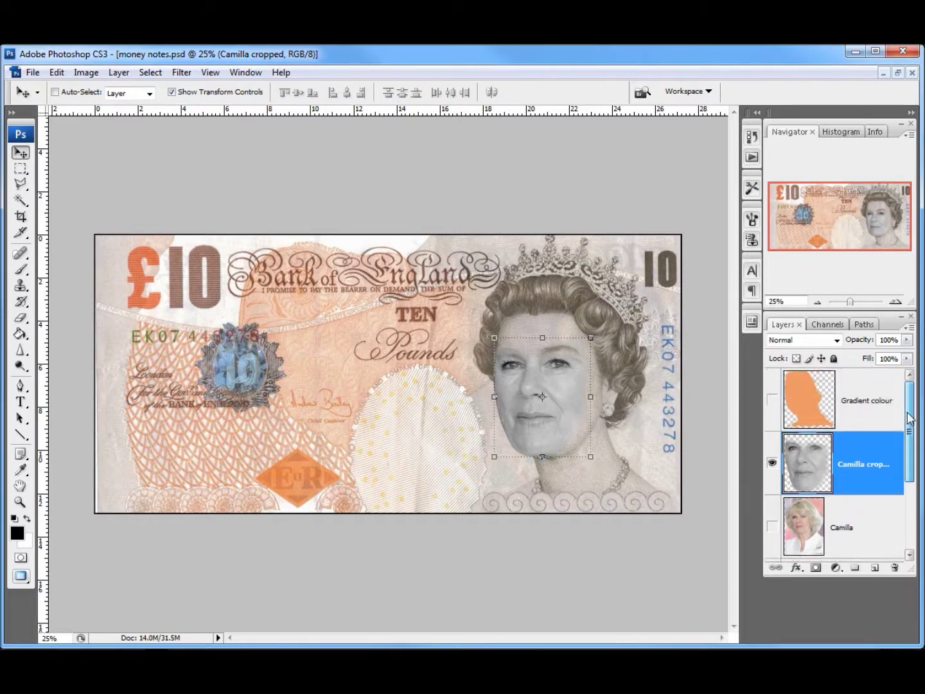
{"action": "left_click", "coordinate": [772, 401]}
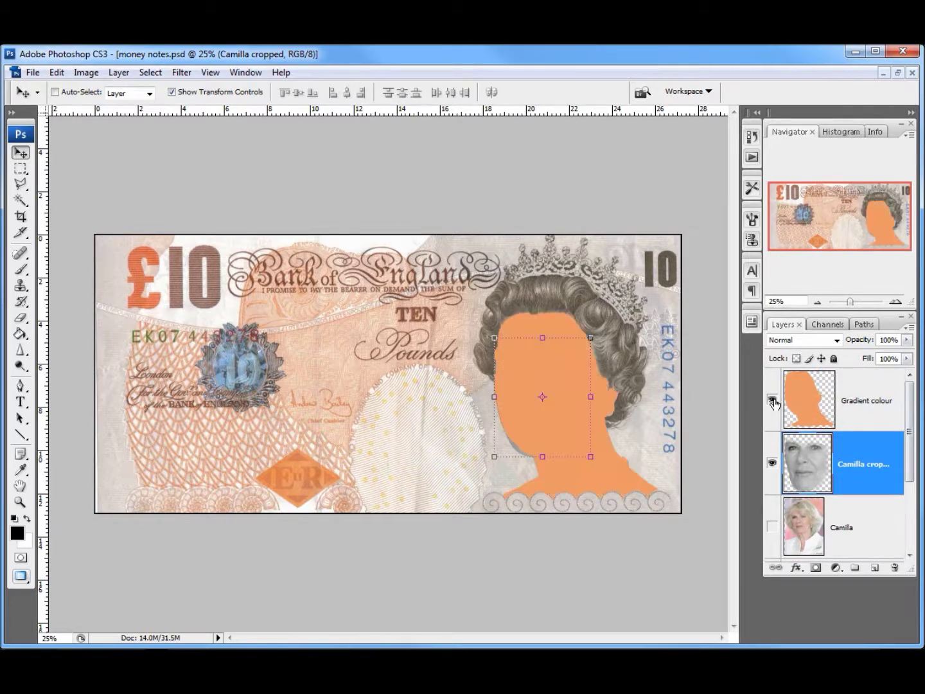
{"action": "left_click", "coordinate": [867, 404]}
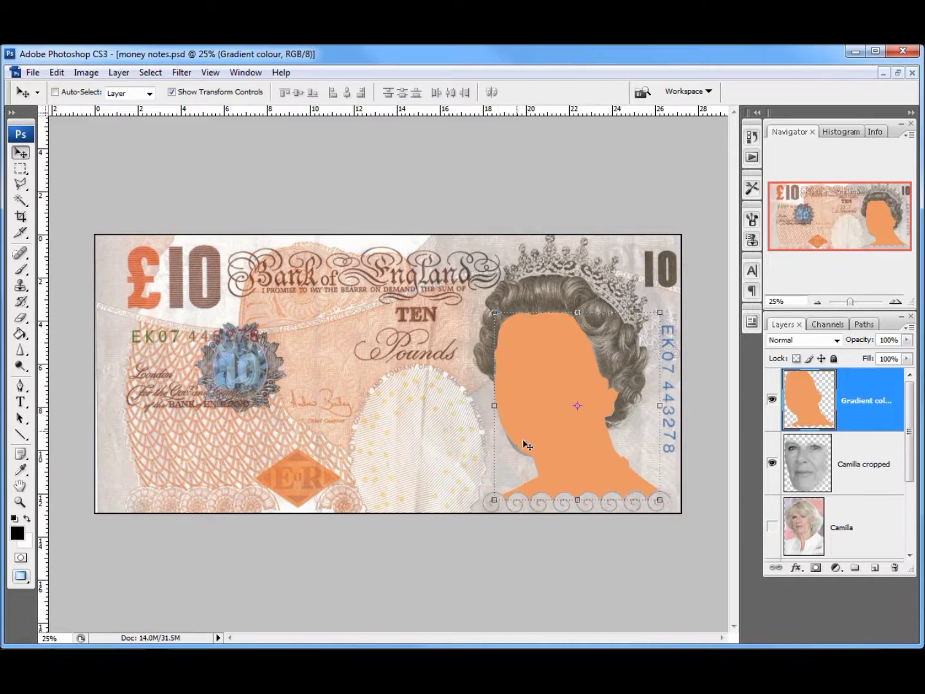
{"action": "left_click", "coordinate": [772, 401]}
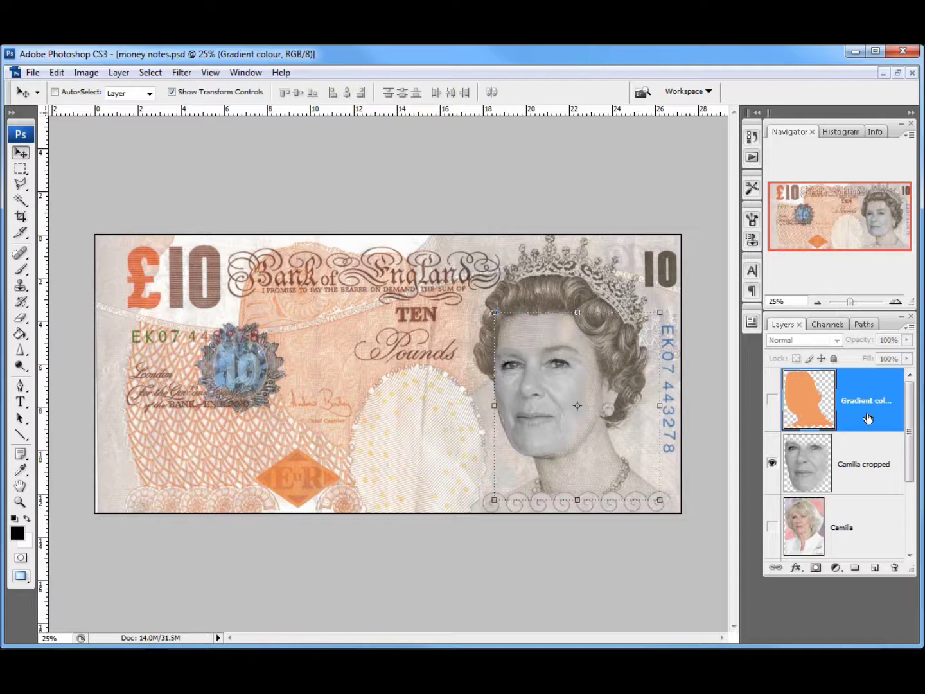
Hide the Camilla cropped layer and examine the engraved texture of the Queen's original face at 100%.
{"action": "left_click", "coordinate": [772, 463]}
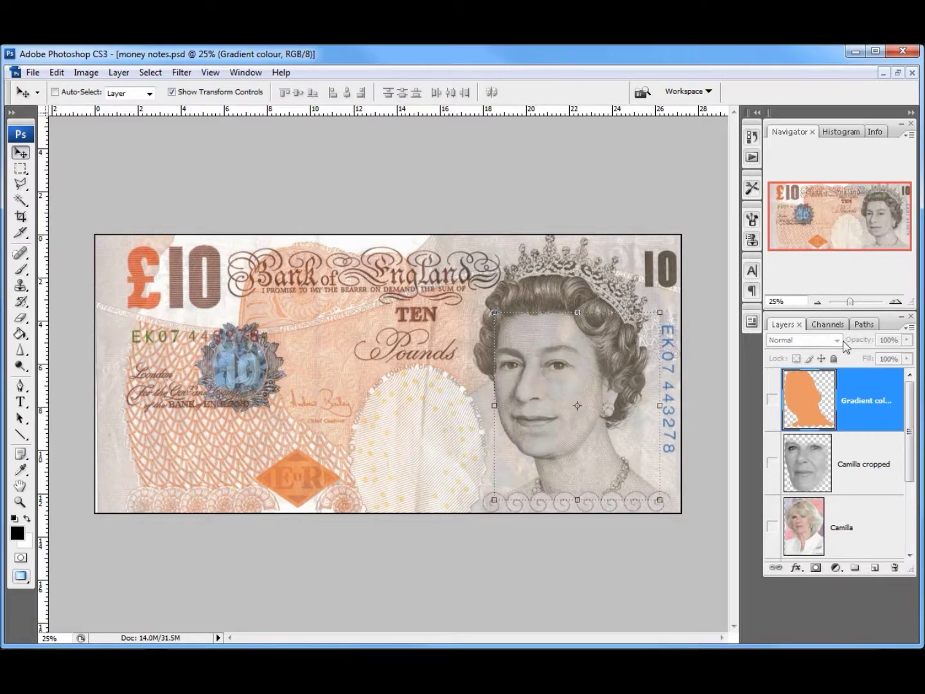
{"action": "left_click", "coordinate": [895, 302]}
{"action": "left_click", "coordinate": [896, 303]}
{"action": "left_click", "coordinate": [896, 304]}
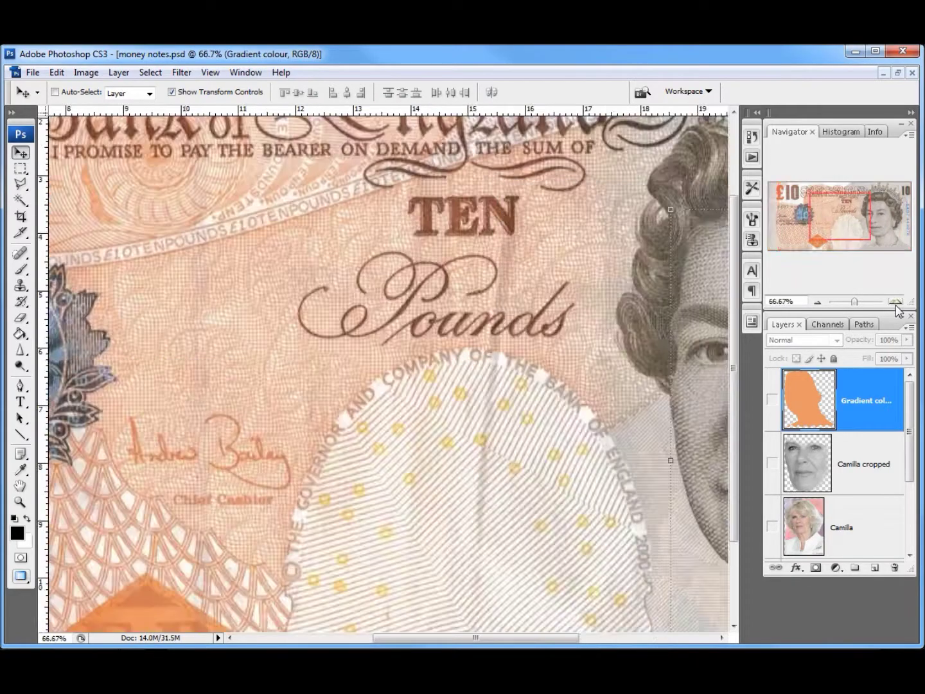
{"action": "left_click", "coordinate": [896, 304]}
{"action": "left_click_drag", "start_coordinate": [844, 228], "coordinate": [880, 222]}
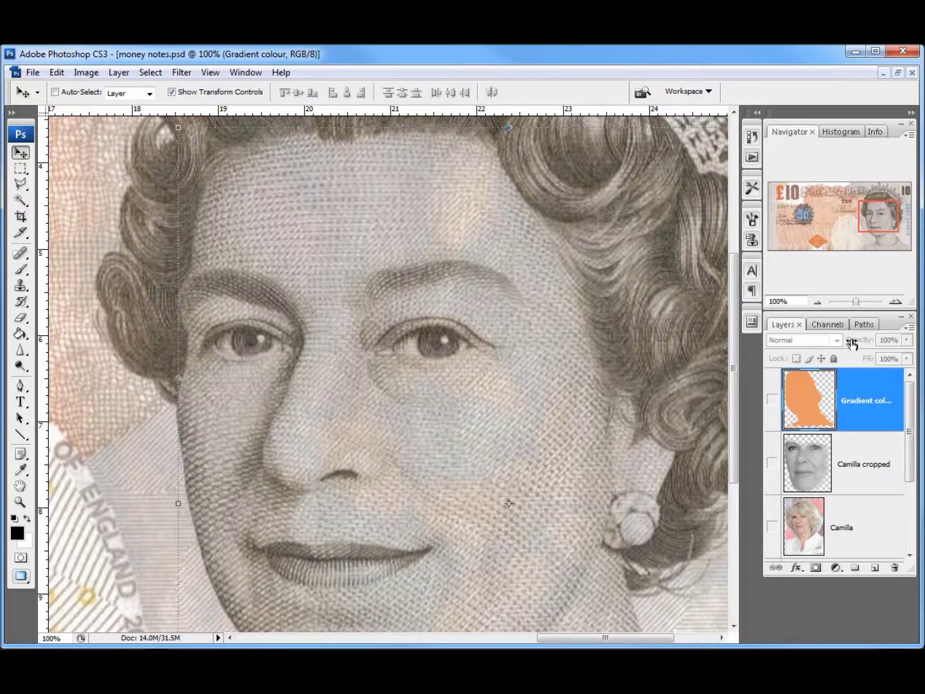
{"action": "left_click", "coordinate": [817, 301]}
{"action": "left_click", "coordinate": [817, 301]}
{"action": "left_click", "coordinate": [817, 302]}
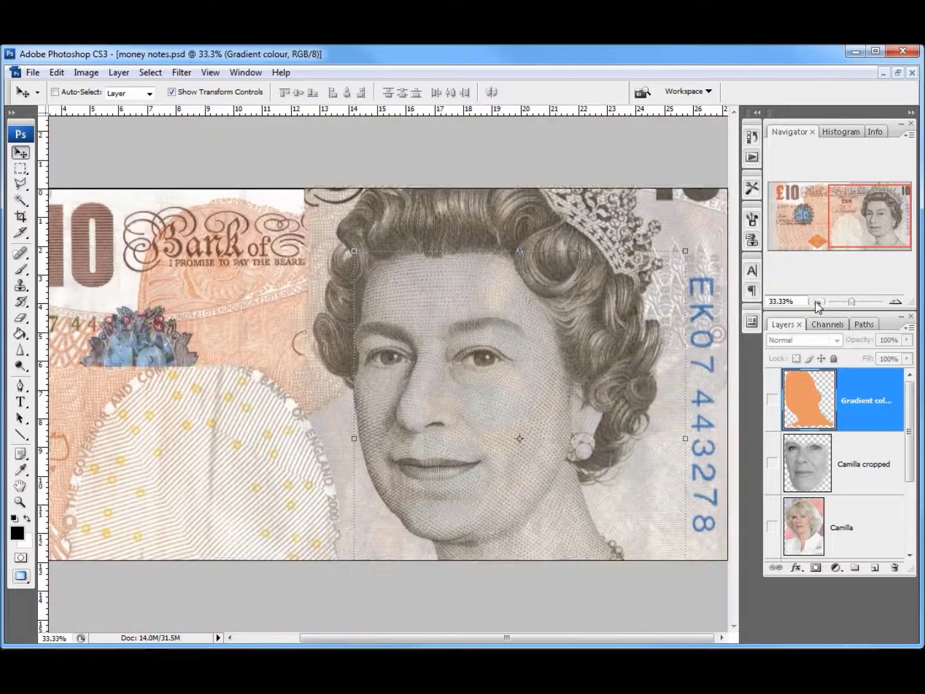
{"action": "left_click", "coordinate": [817, 301]}
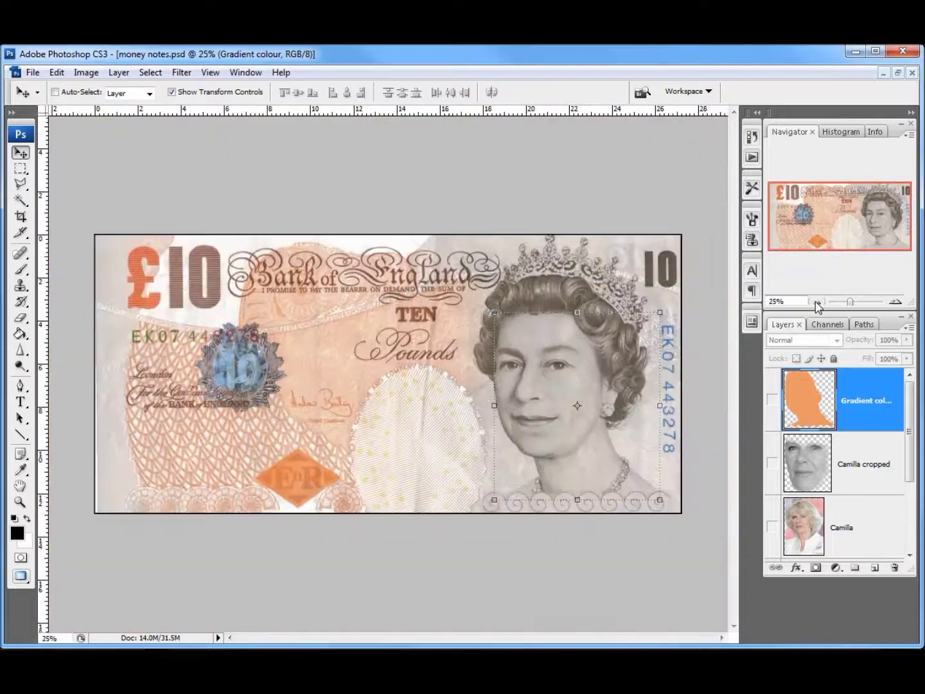
Show the Camilla cropped layer again and add a new empty layer directly above it.
{"action": "left_click", "coordinate": [881, 467]}
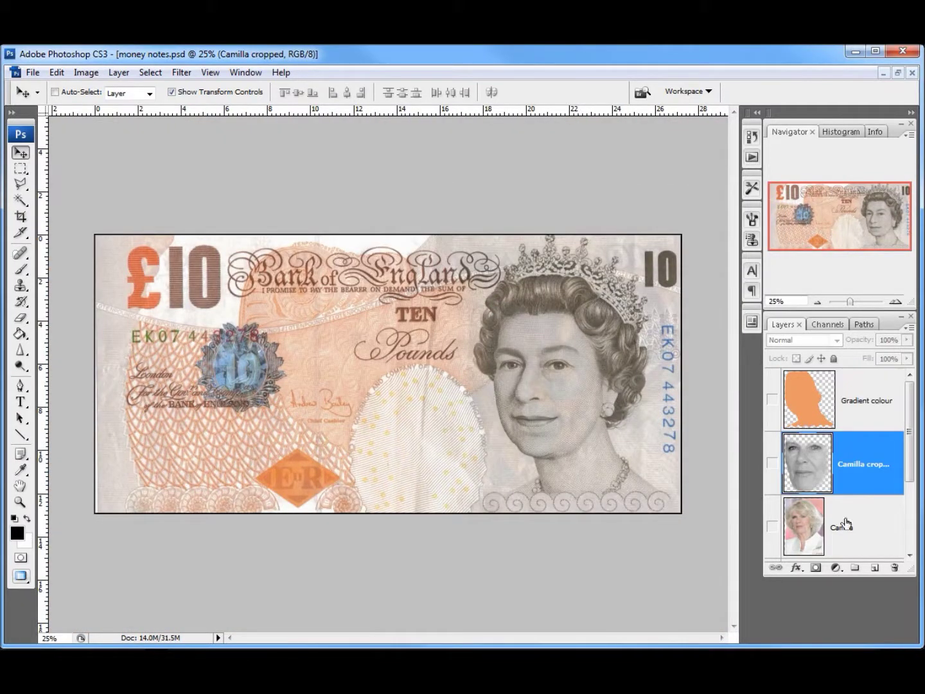
{"action": "left_click", "coordinate": [772, 462]}
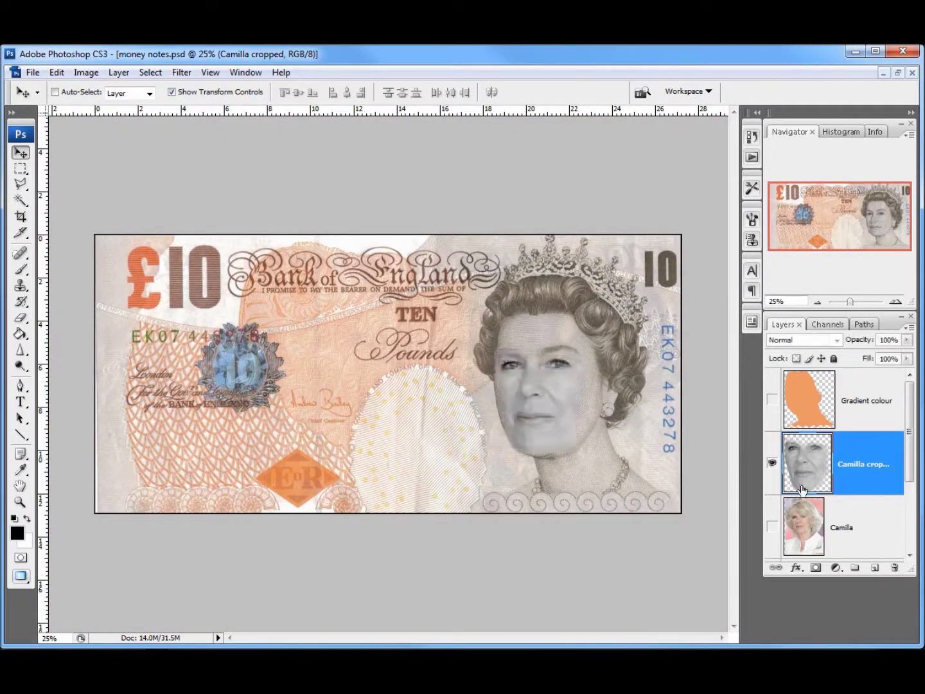
{"action": "left_click", "coordinate": [873, 567]}
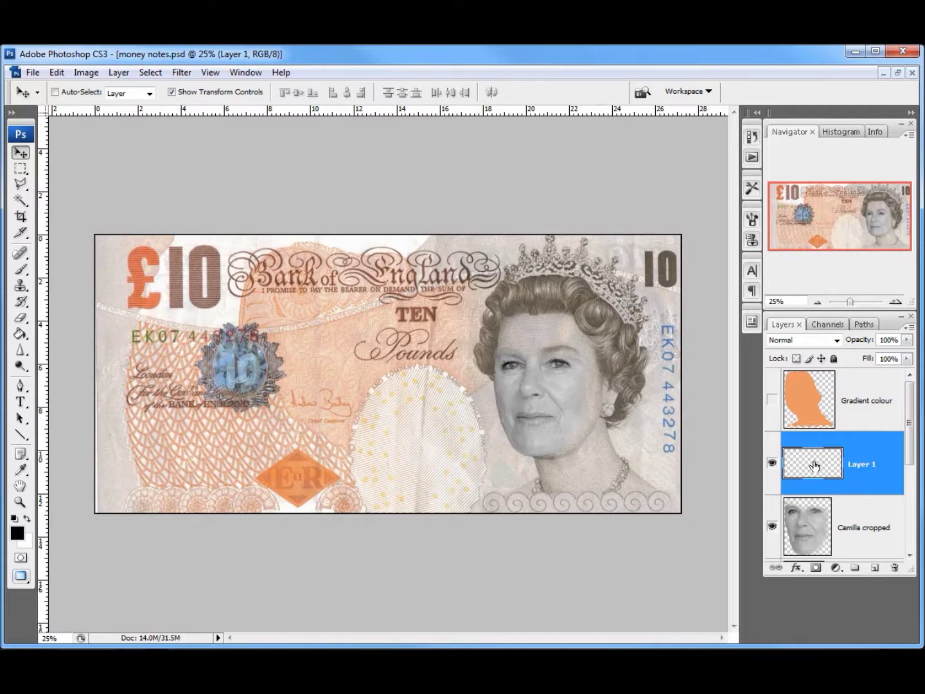
Start a pattern Fill on the new layer and replace the available patterns with the Patterns set, discarding changes to the current ones.
{"action": "left_click", "coordinate": [62, 74]}
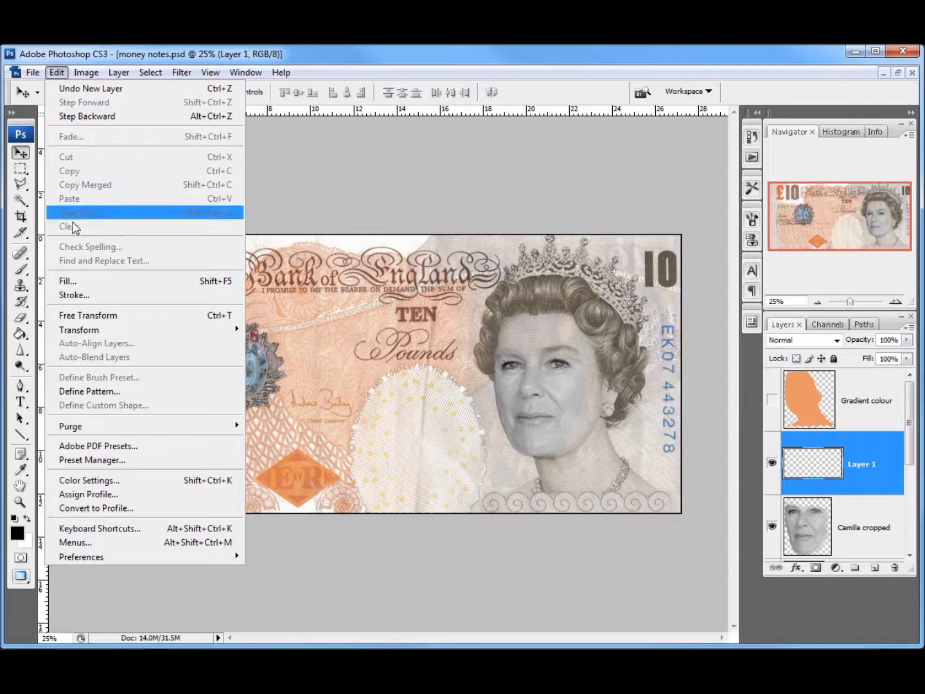
{"action": "left_click", "coordinate": [77, 280]}
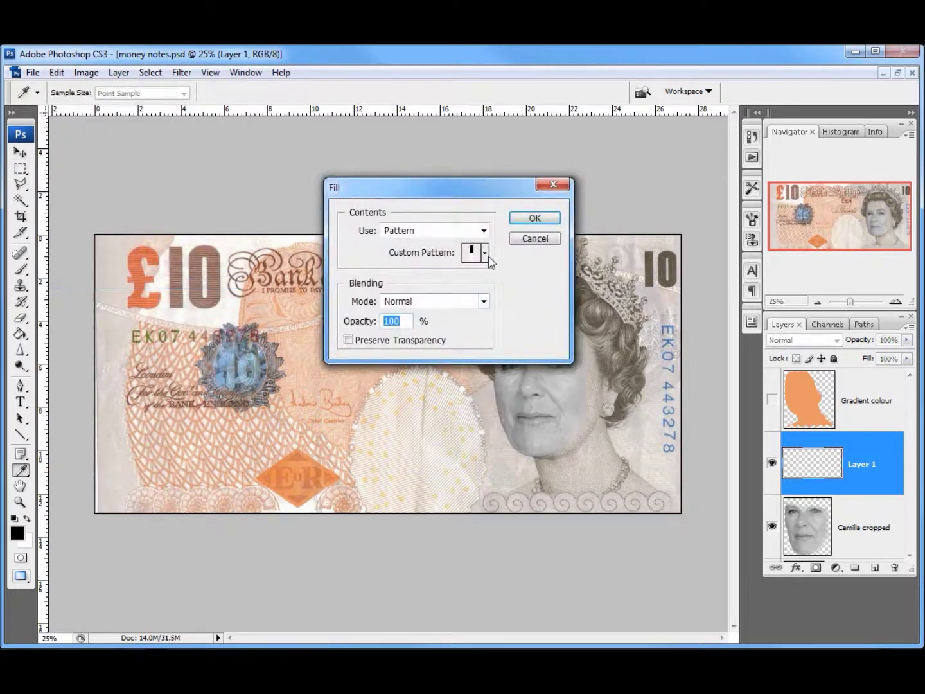
{"action": "left_click", "coordinate": [485, 253]}
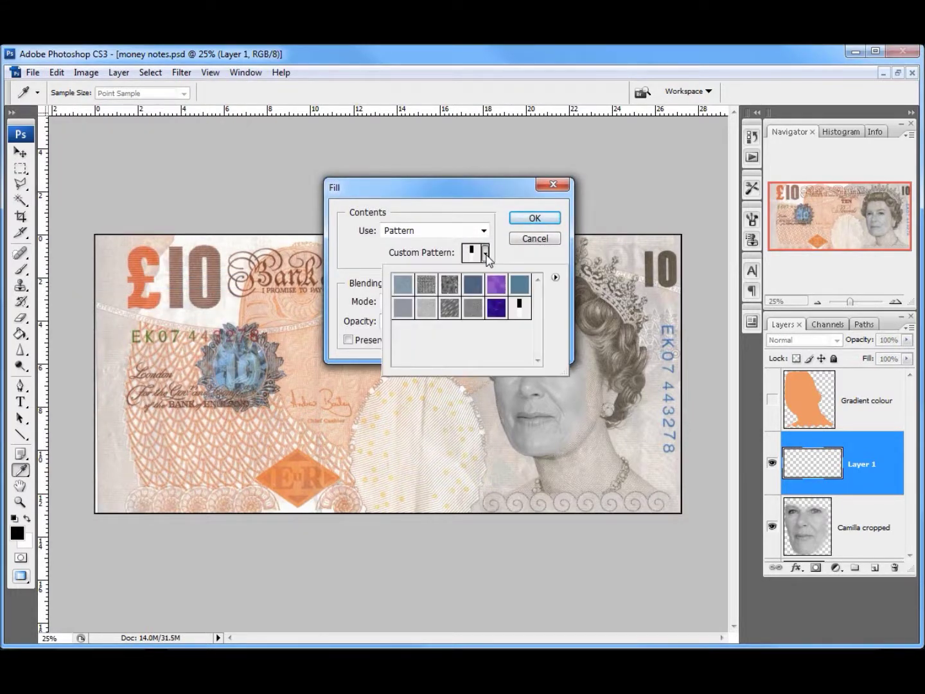
{"action": "left_click", "coordinate": [556, 278]}
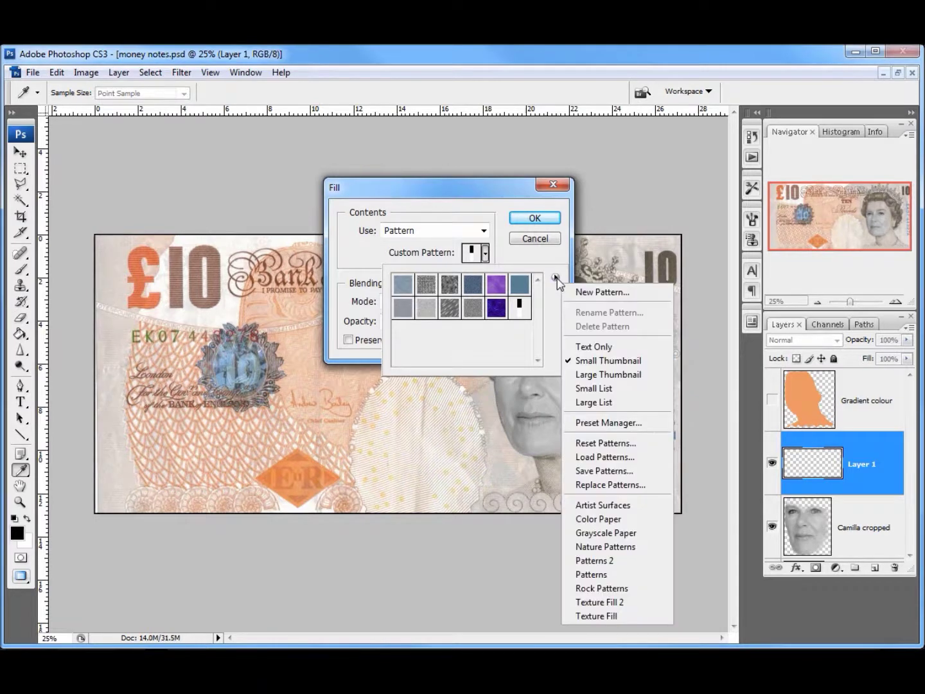
{"action": "left_click", "coordinate": [609, 578]}
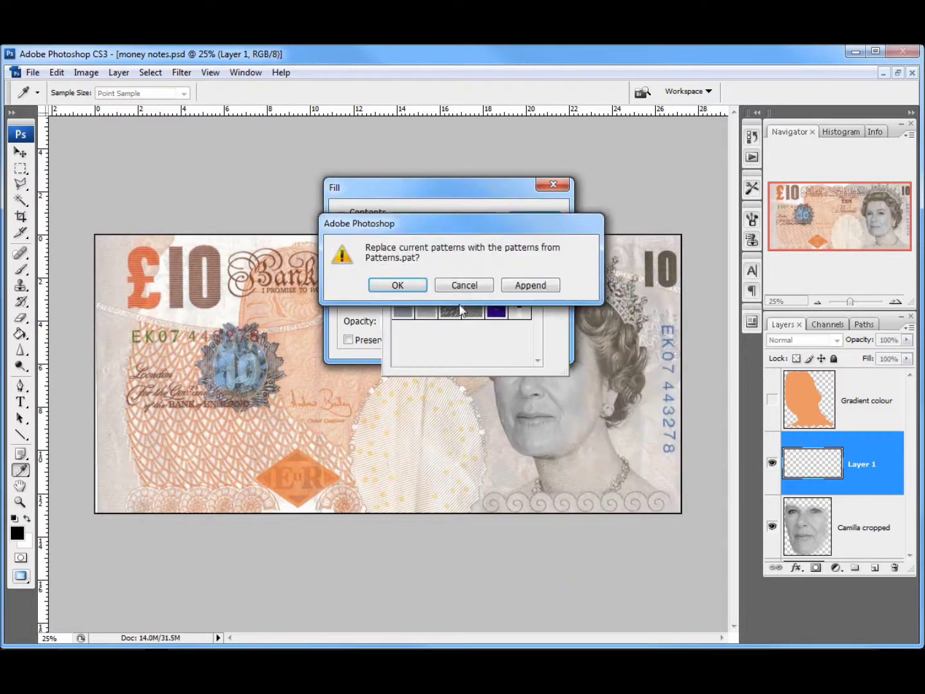
{"action": "left_click", "coordinate": [408, 289]}
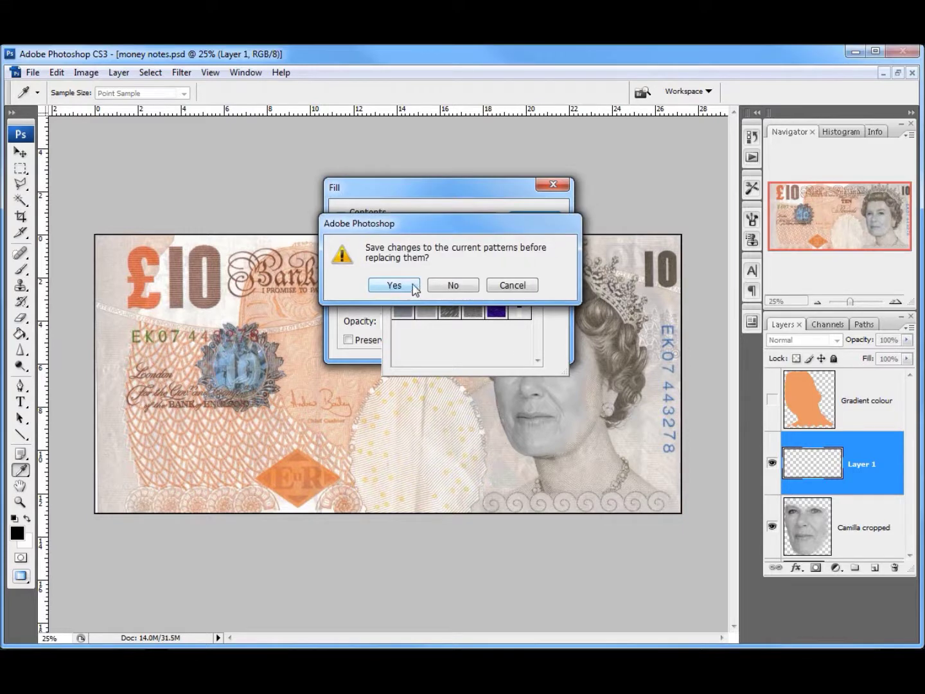
{"action": "left_click", "coordinate": [452, 286]}
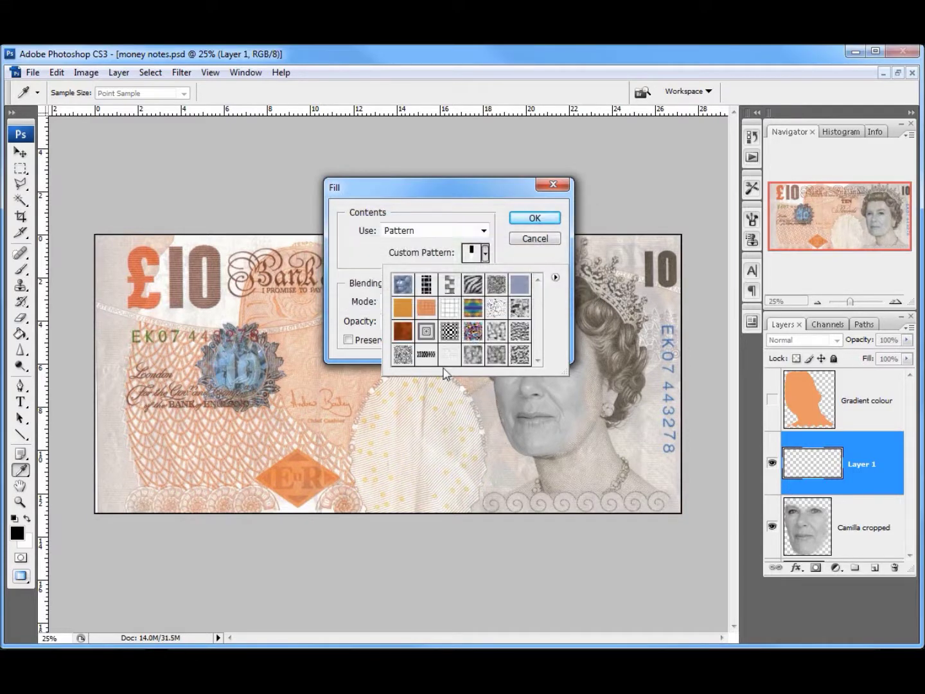
Fill the new layer with the Herringbone 2 pattern at 100% opacity in Normal mode.
{"action": "left_click", "coordinate": [426, 356]}
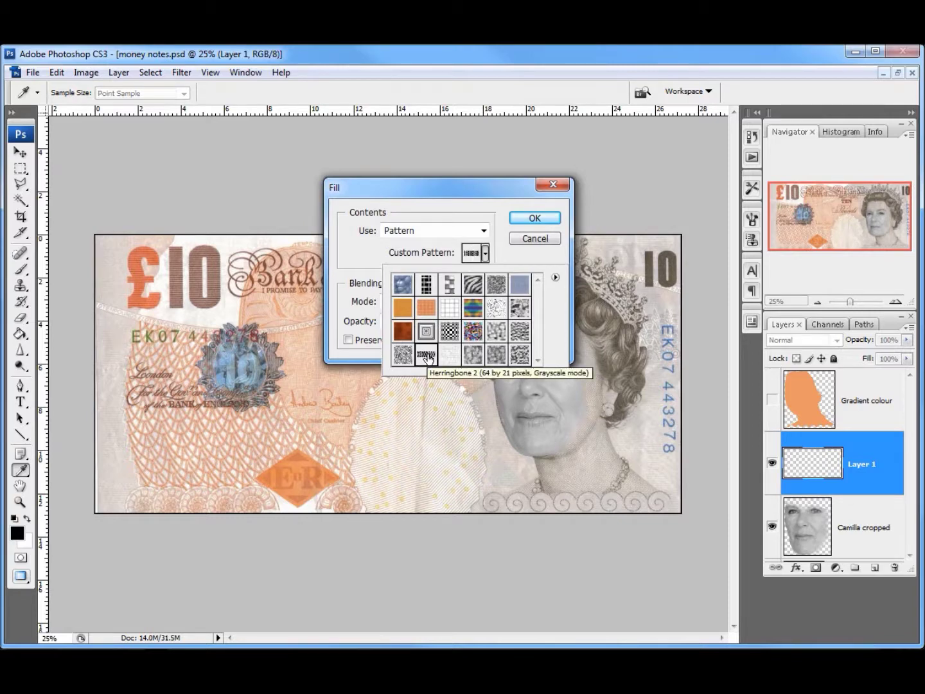
{"action": "left_click", "coordinate": [534, 219]}
{"action": "left_click", "coordinate": [534, 218]}
{"action": "key", "text": "v"}
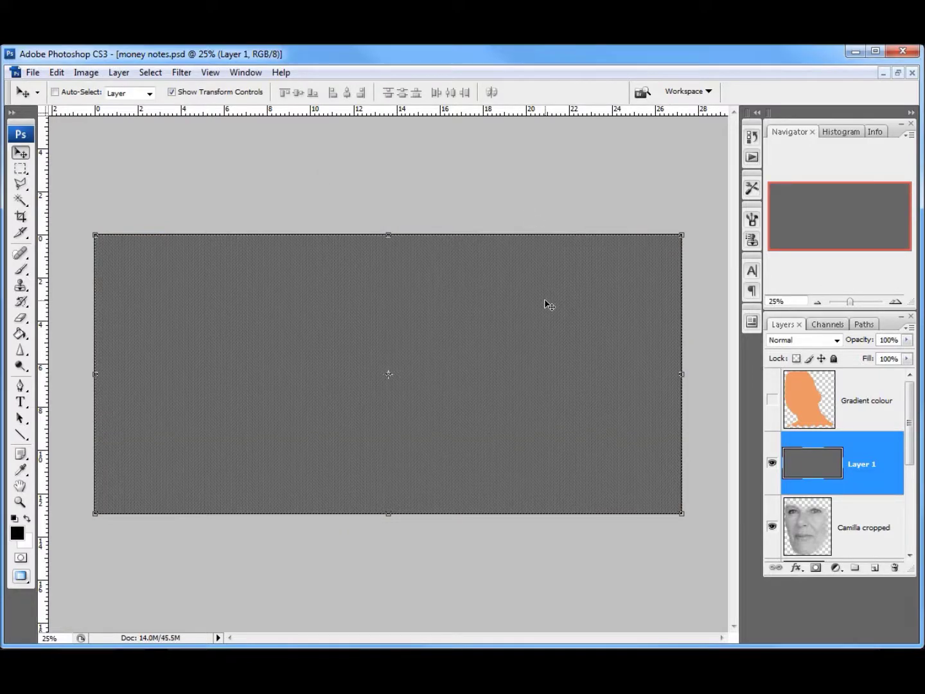
Rename the patterned layer to pat1 and set its blend mode to Overlay.
{"action": "double_click", "coordinate": [862, 466]}
{"action": "type", "text": "pat1"}
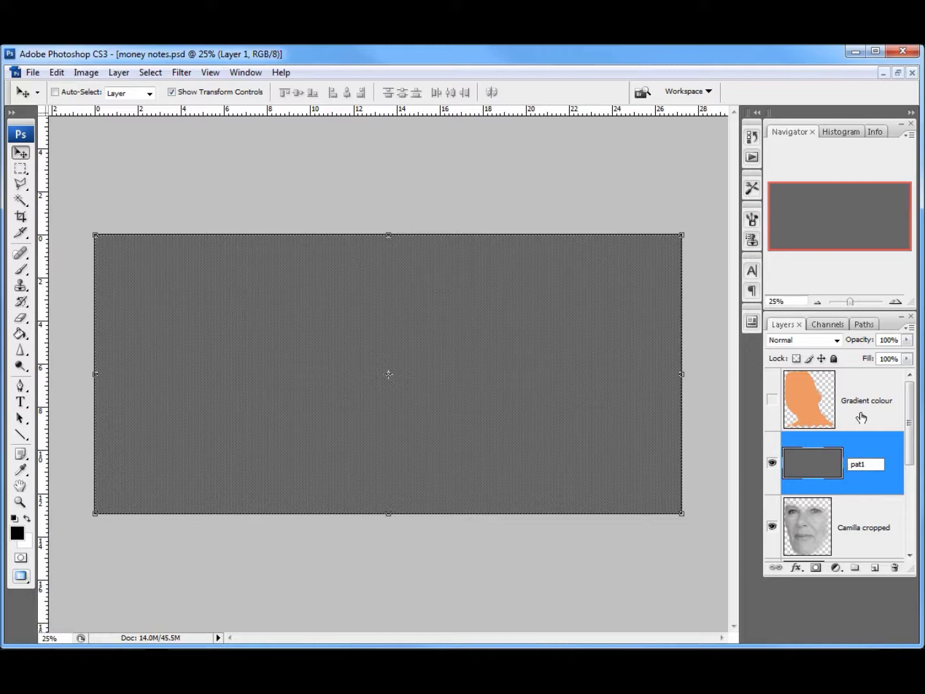
{"action": "left_click", "coordinate": [811, 342]}
{"action": "left_click", "coordinate": [811, 343]}
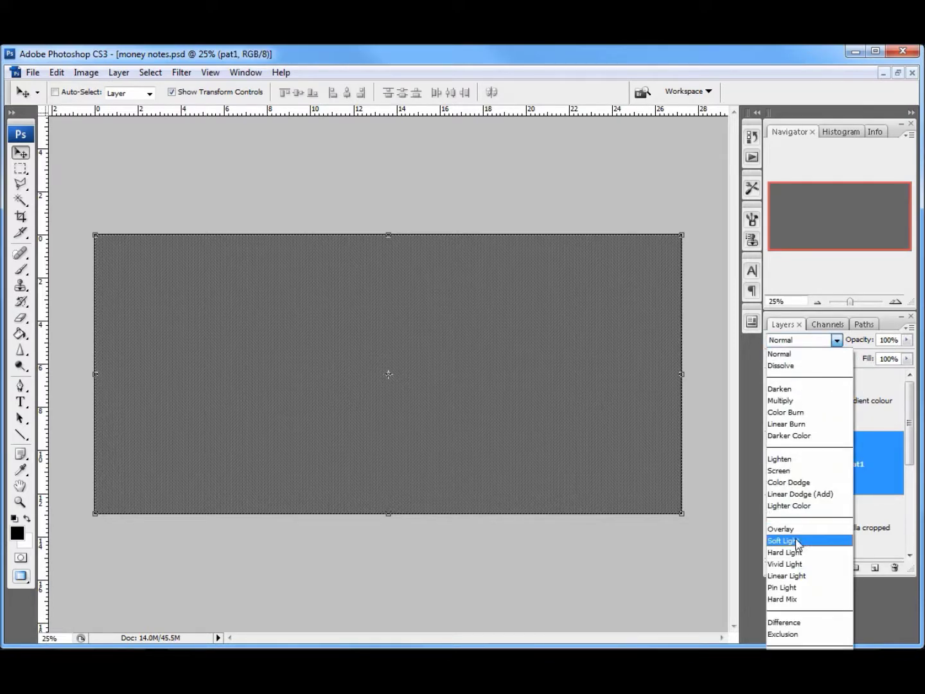
{"action": "left_click", "coordinate": [793, 529]}
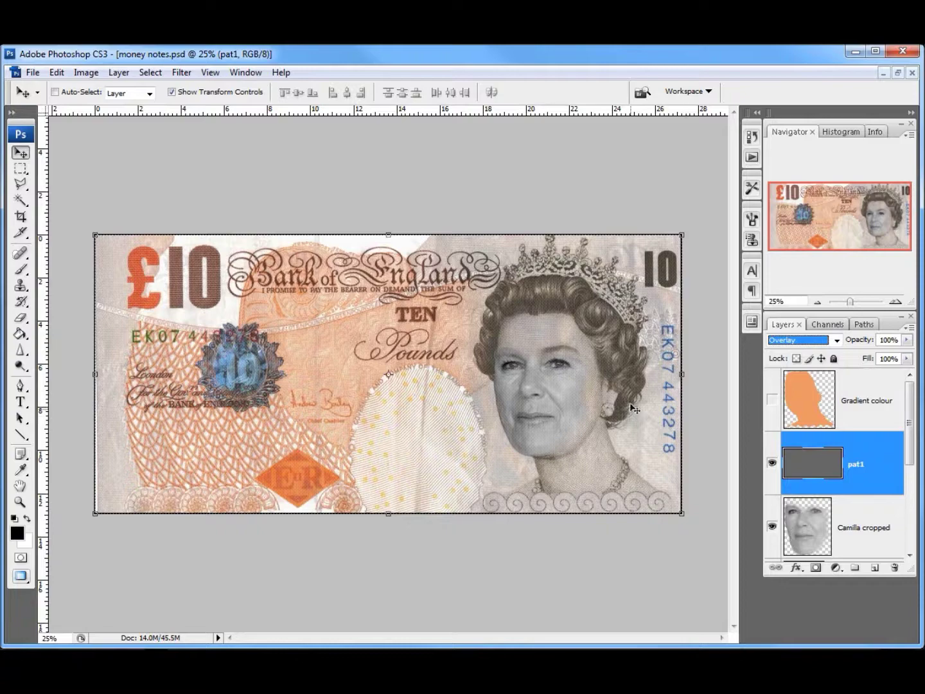
{"action": "left_click", "coordinate": [894, 301]}
{"action": "left_click_drag", "start_coordinate": [728, 425], "coordinate": [598, 419]}
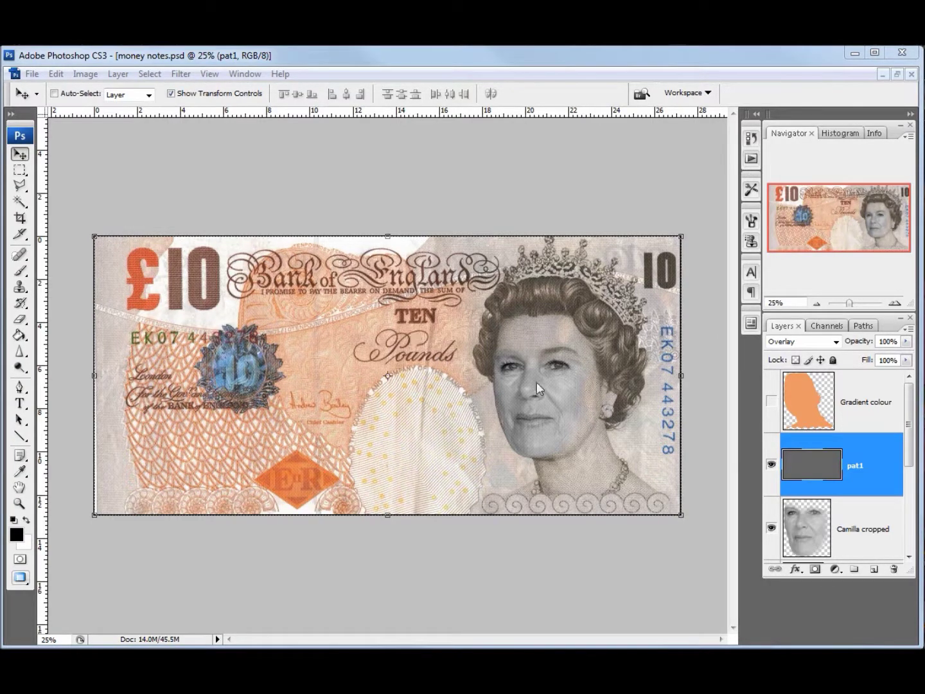
Create a new 4 by 4 pixel document at 72 pixels/inch in RGB Color with white background contents.
{"action": "left_click", "coordinate": [31, 74]}
{"action": "left_click", "coordinate": [39, 89]}
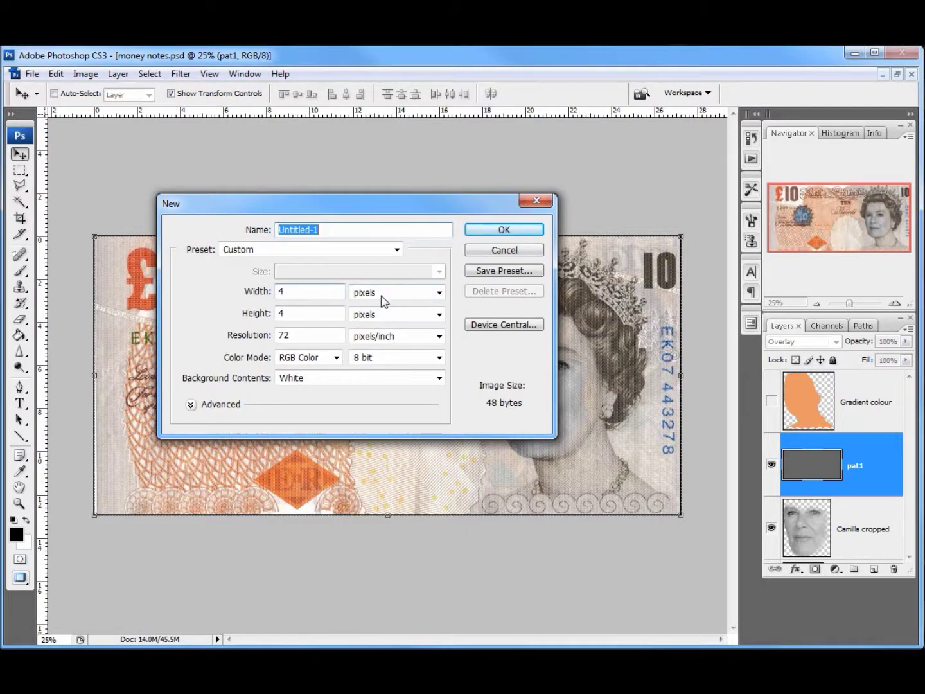
{"action": "left_click", "coordinate": [442, 298]}
{"action": "left_click", "coordinate": [437, 296]}
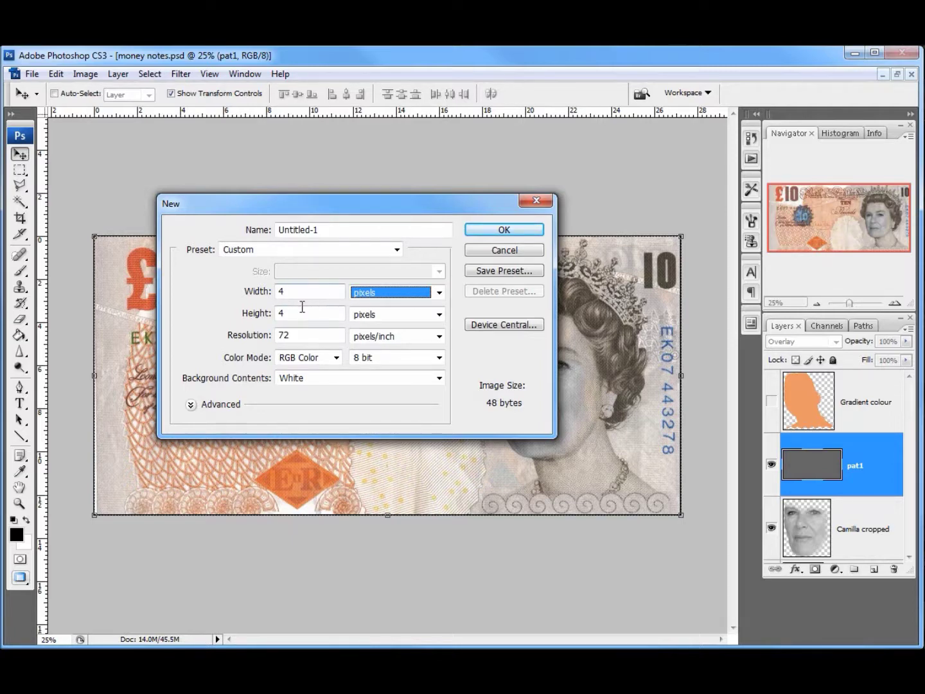
{"action": "left_click", "coordinate": [499, 233]}
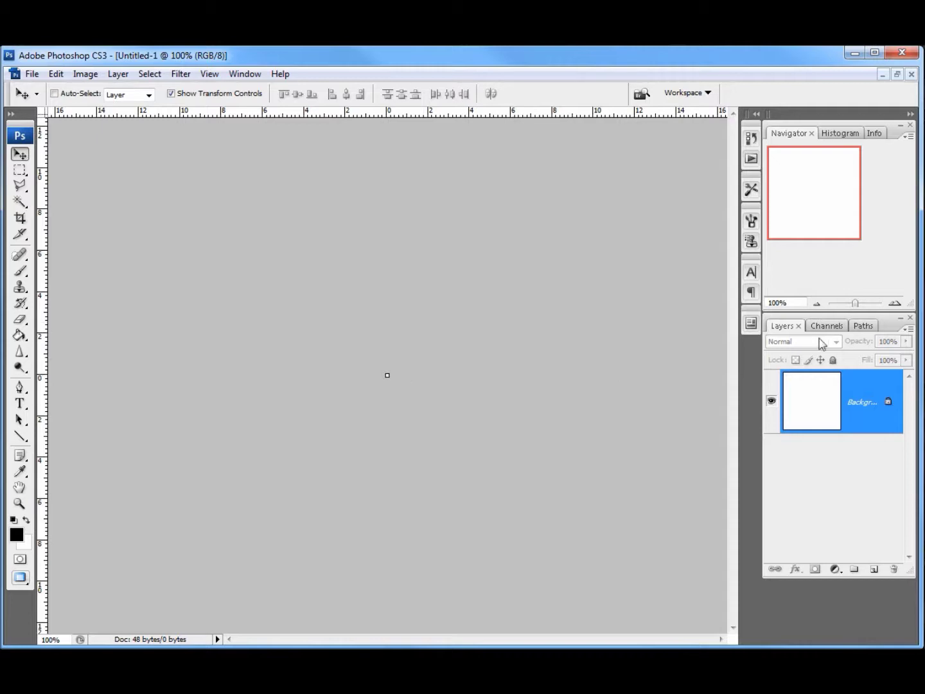
Select the upper half of the tiny white canvas with the Rectangular Marquee tool.
{"action": "left_click", "coordinate": [894, 303]}
{"action": "left_click", "coordinate": [895, 303]}
{"action": "left_click", "coordinate": [894, 302]}
{"action": "left_click", "coordinate": [894, 302]}
{"action": "left_click", "coordinate": [894, 303]}
{"action": "left_click", "coordinate": [894, 304]}
{"action": "left_click", "coordinate": [895, 302]}
{"action": "left_click", "coordinate": [894, 303]}
{"action": "left_click", "coordinate": [895, 302]}
{"action": "left_click", "coordinate": [895, 302]}
{"action": "left_click", "coordinate": [894, 303]}
{"action": "left_click", "coordinate": [894, 303]}
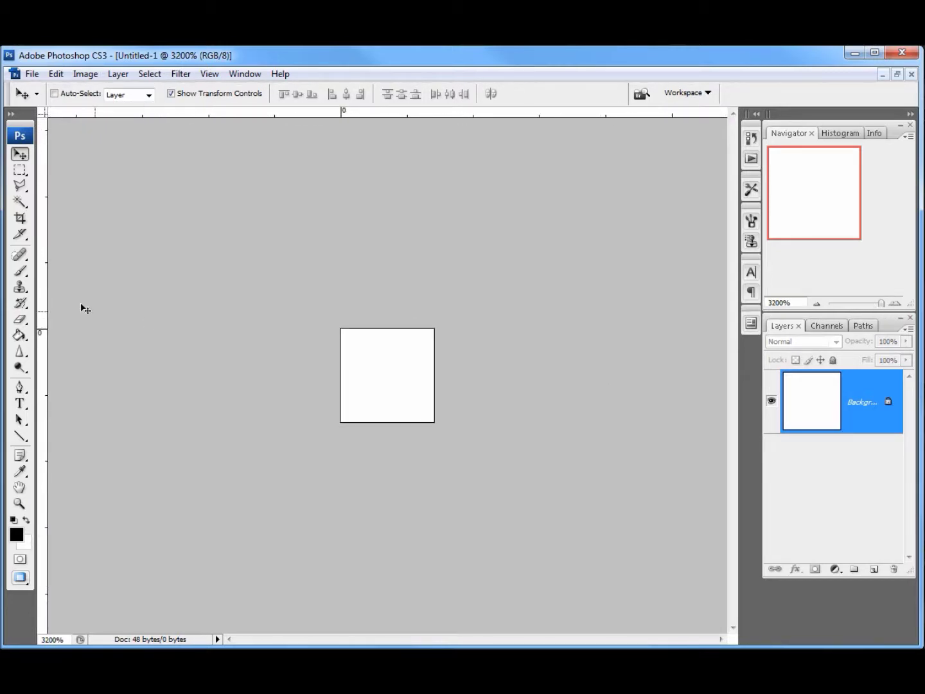
{"action": "left_click", "coordinate": [20, 170]}
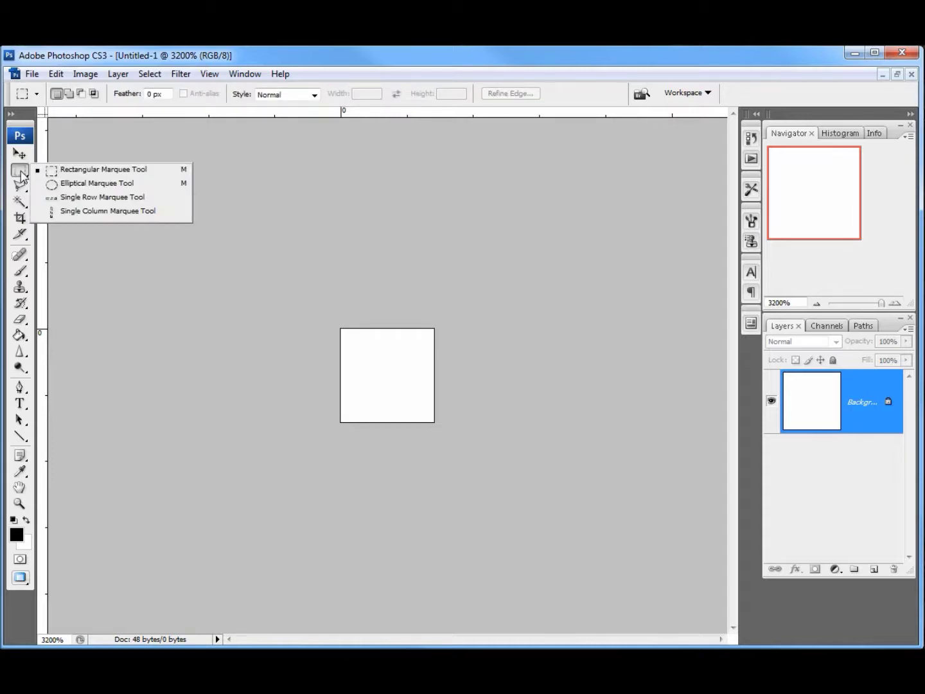
{"action": "left_click", "coordinate": [98, 168]}
{"action": "left_click_drag", "start_coordinate": [315, 306], "coordinate": [477, 374]}
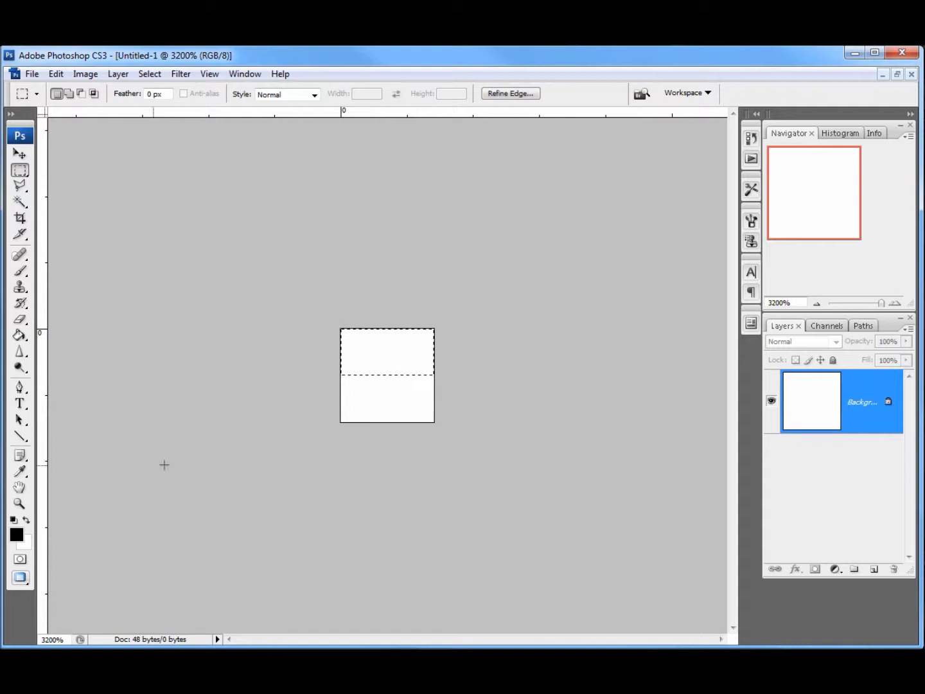
Fill the selected upper half with black using the Paint Bucket and remove the selection.
{"action": "left_click", "coordinate": [24, 335]}
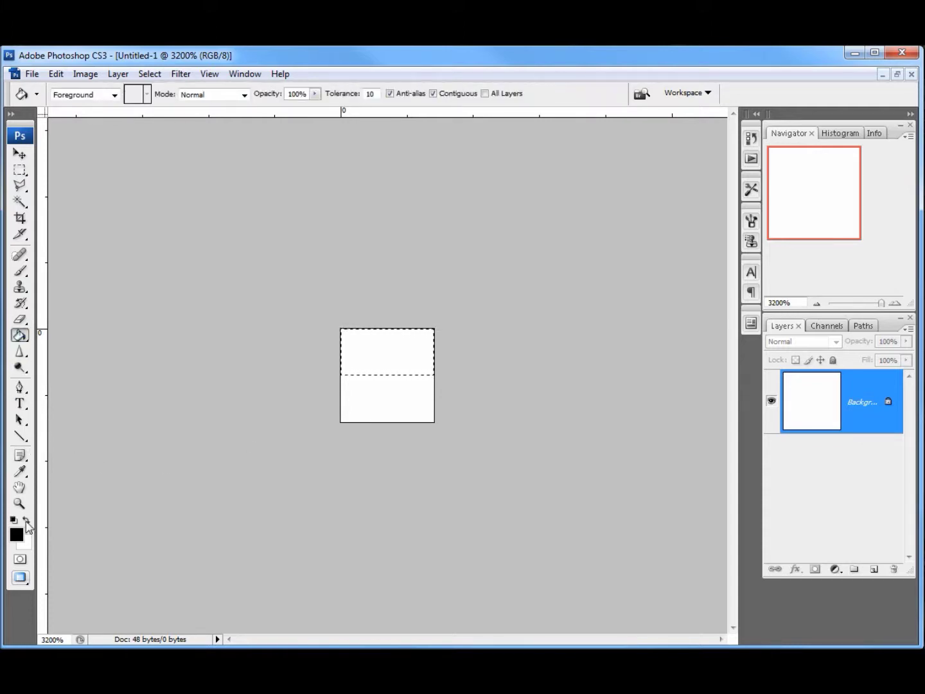
{"action": "left_click", "coordinate": [366, 354]}
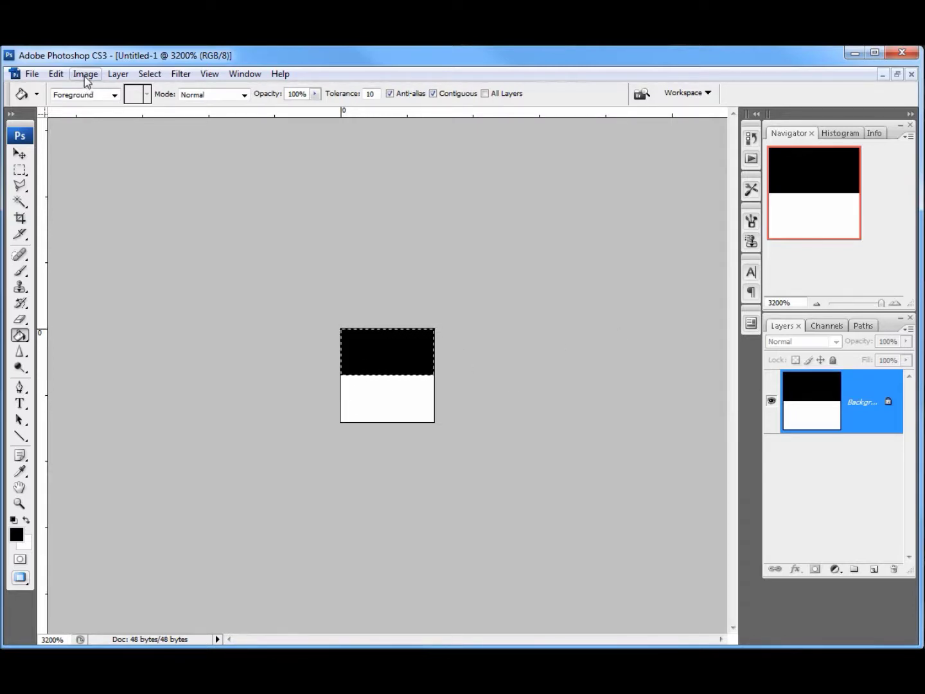
{"action": "left_click", "coordinate": [150, 73]}
{"action": "left_click", "coordinate": [156, 103]}
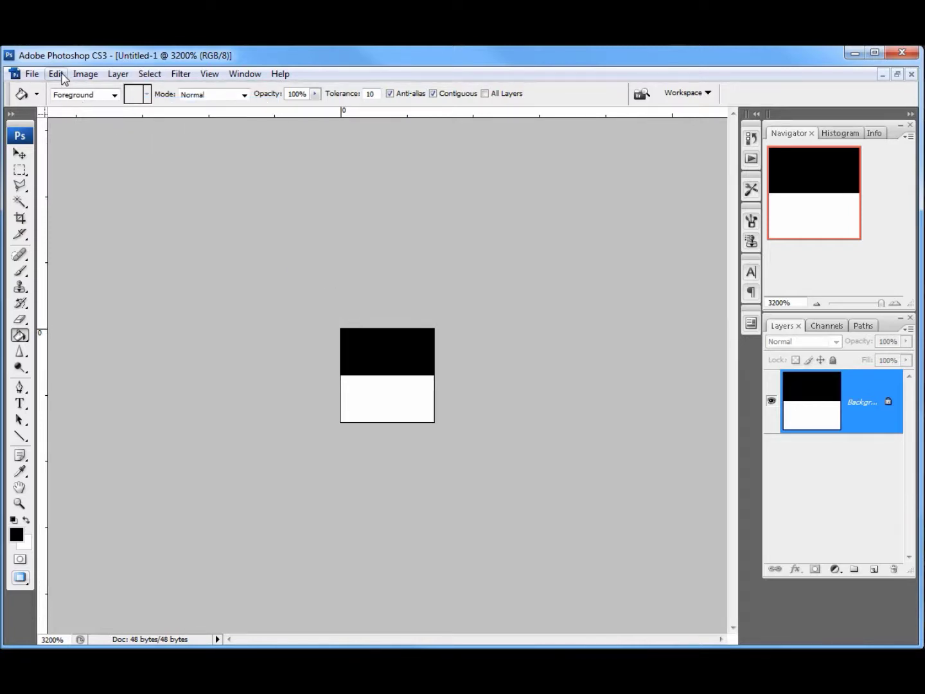
Define the black-and-white tile as a pattern named 4 pixels, and close its document without saving.
{"action": "left_click", "coordinate": [56, 74]}
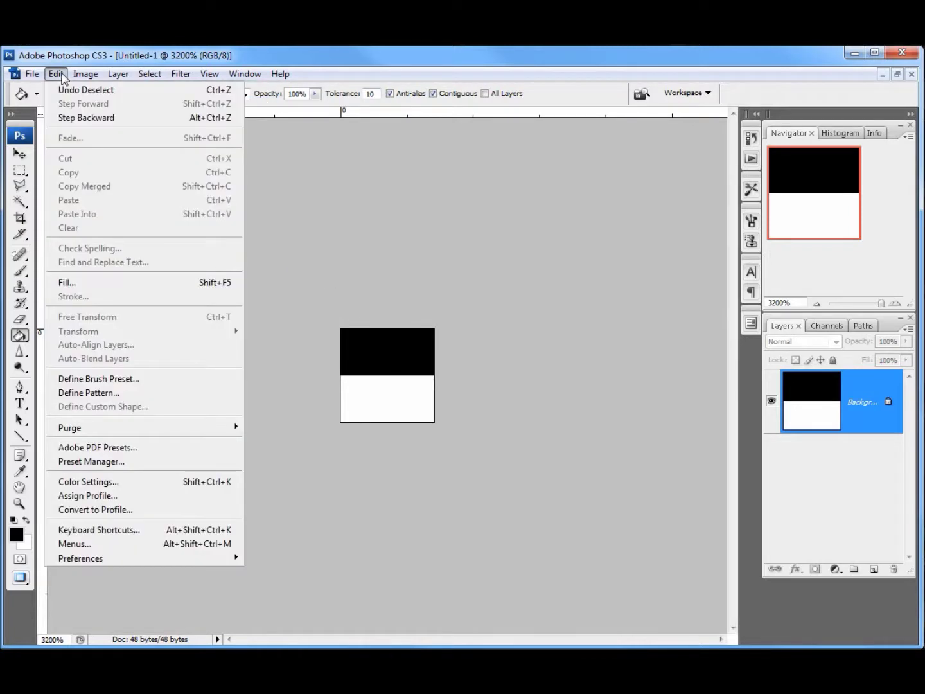
{"action": "left_click", "coordinate": [94, 395]}
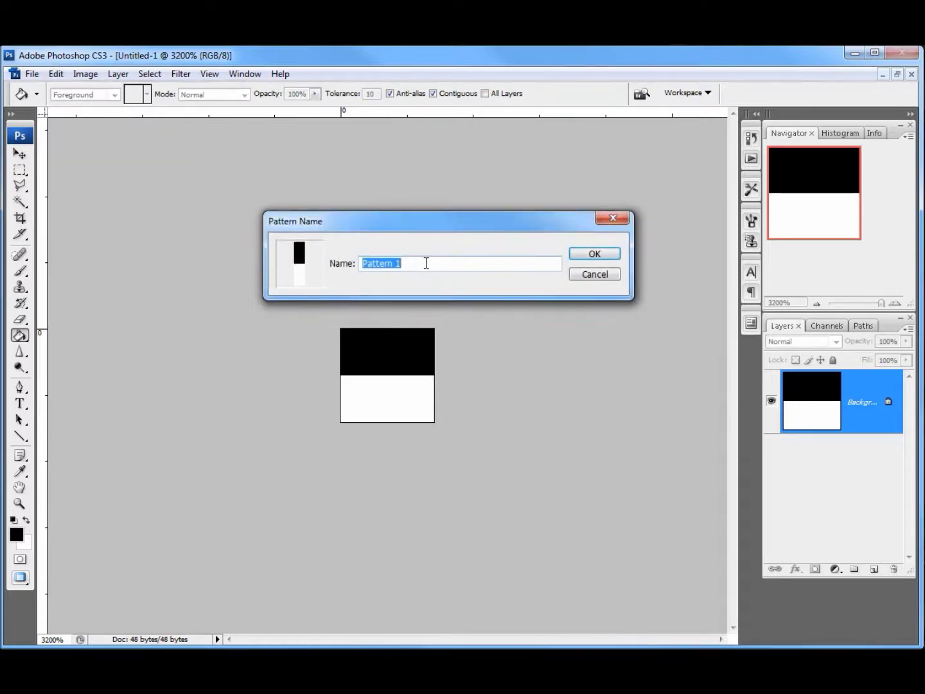
{"action": "type", "text": "4 pixels"}
{"action": "left_click", "coordinate": [609, 254]}
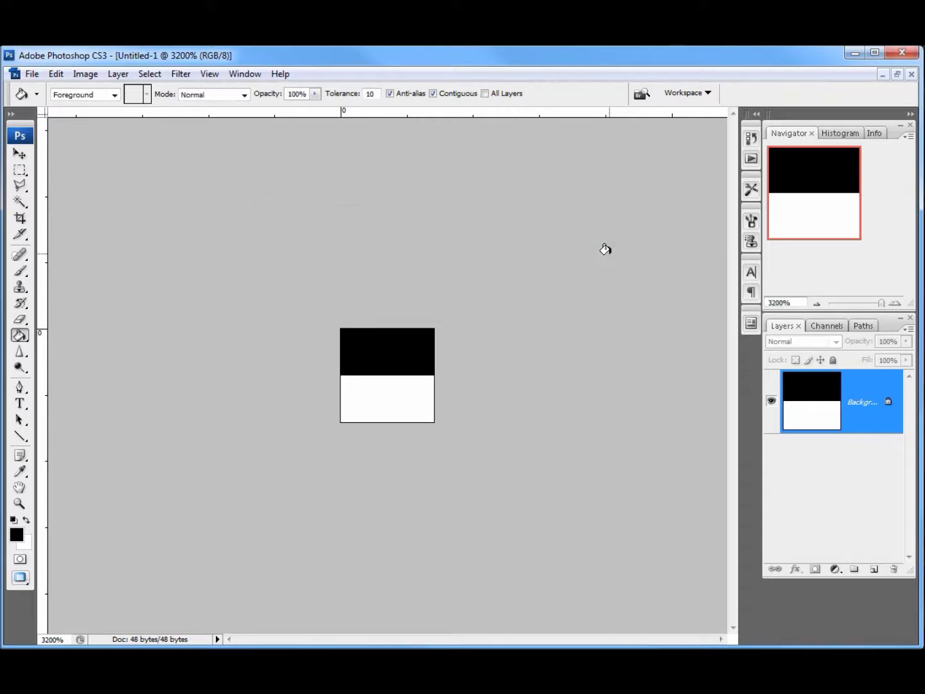
{"action": "left_click", "coordinate": [909, 75]}
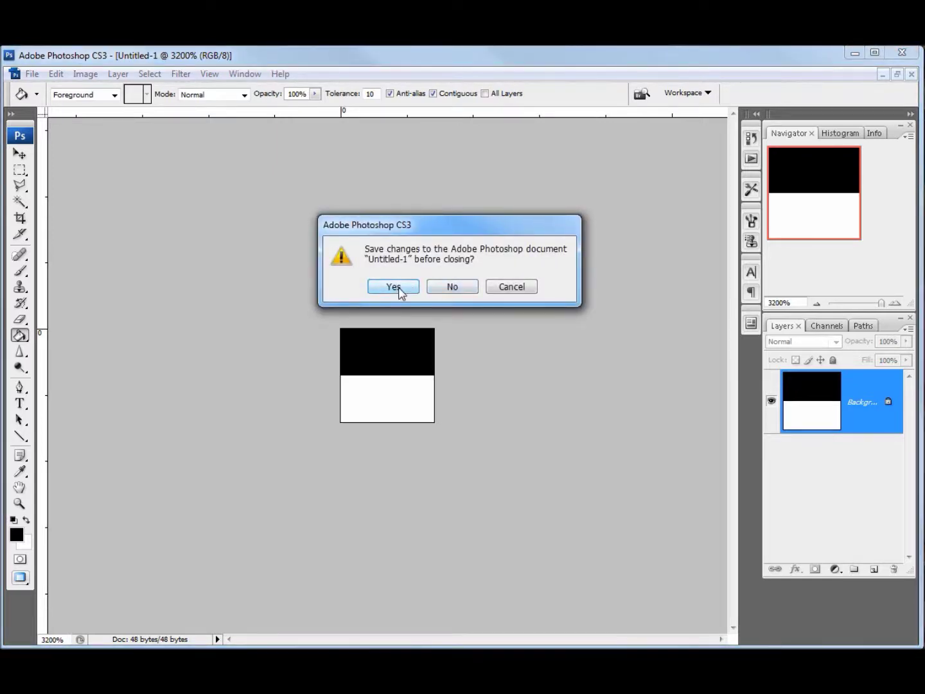
{"action": "left_click", "coordinate": [438, 288]}
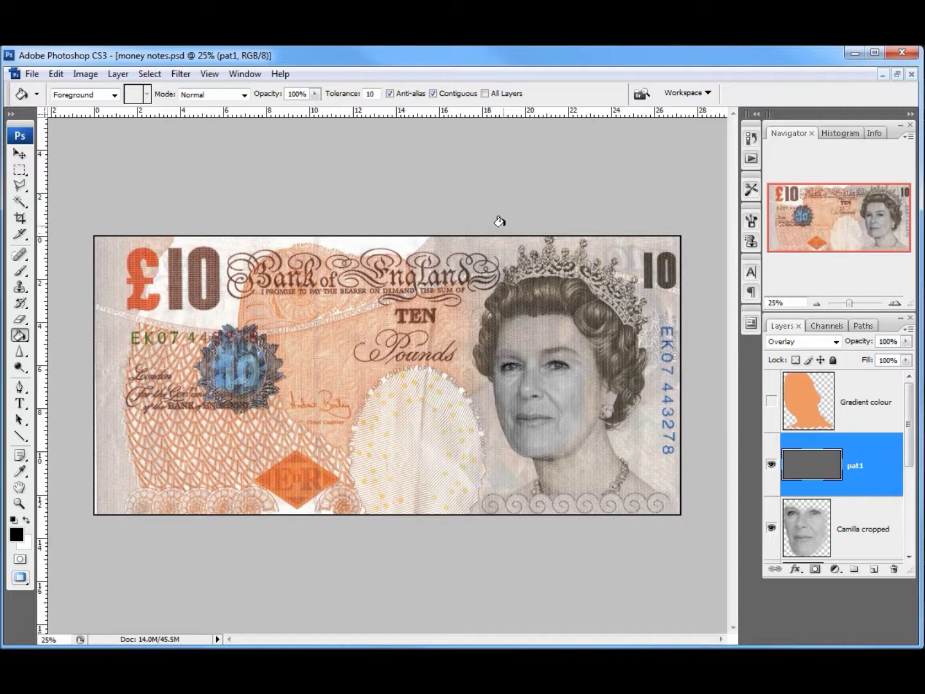
Add a new layer above pat1 and fill it with the custom 4 pixels pattern at 100% opacity in Normal mode.
{"action": "left_click", "coordinate": [874, 569]}
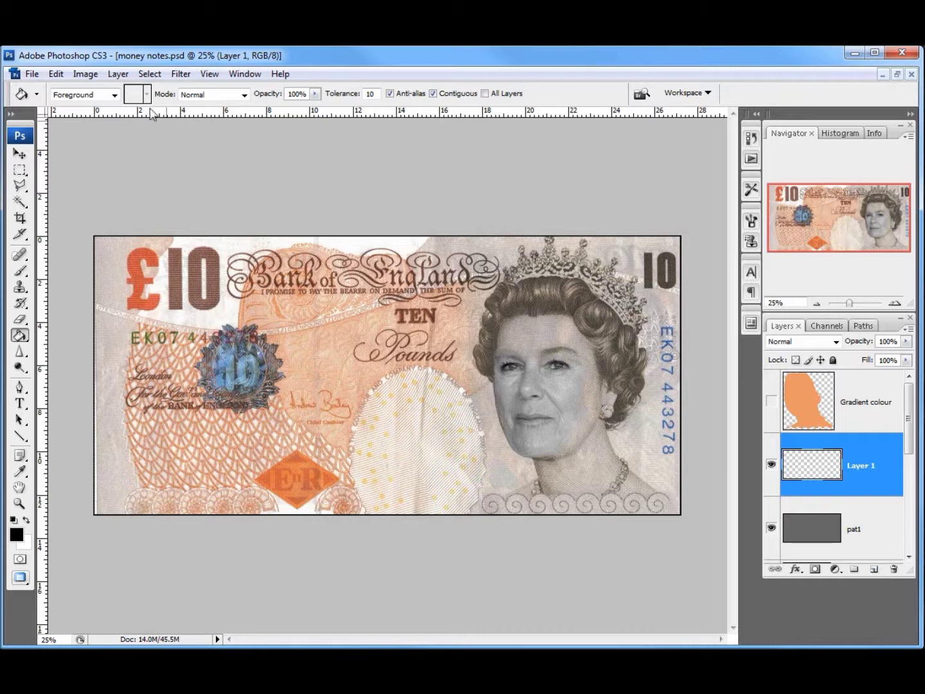
{"action": "left_click", "coordinate": [56, 74]}
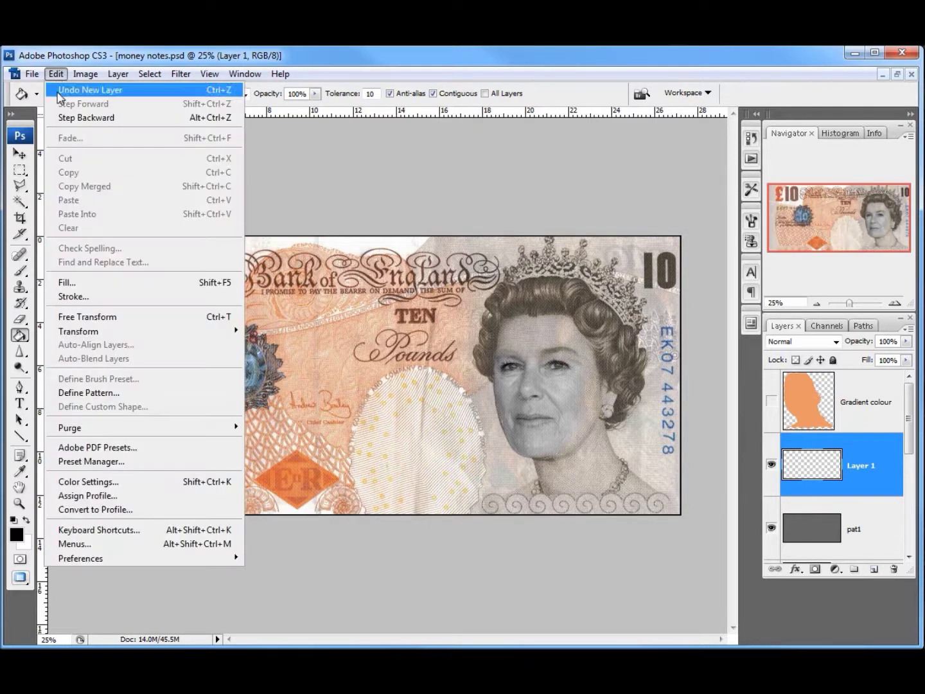
{"action": "left_click", "coordinate": [79, 287]}
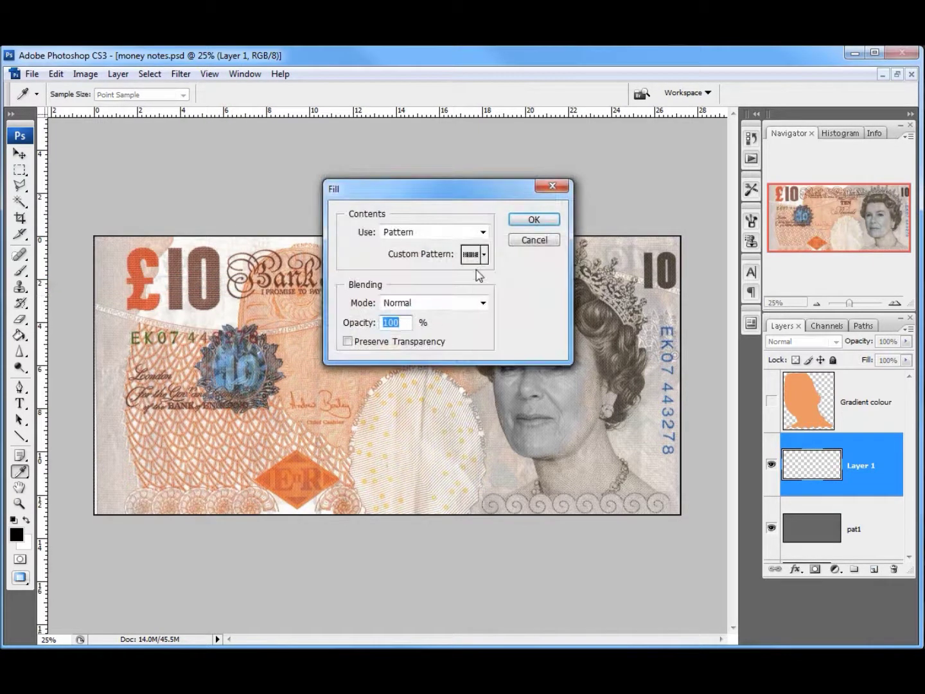
{"action": "left_click", "coordinate": [484, 255]}
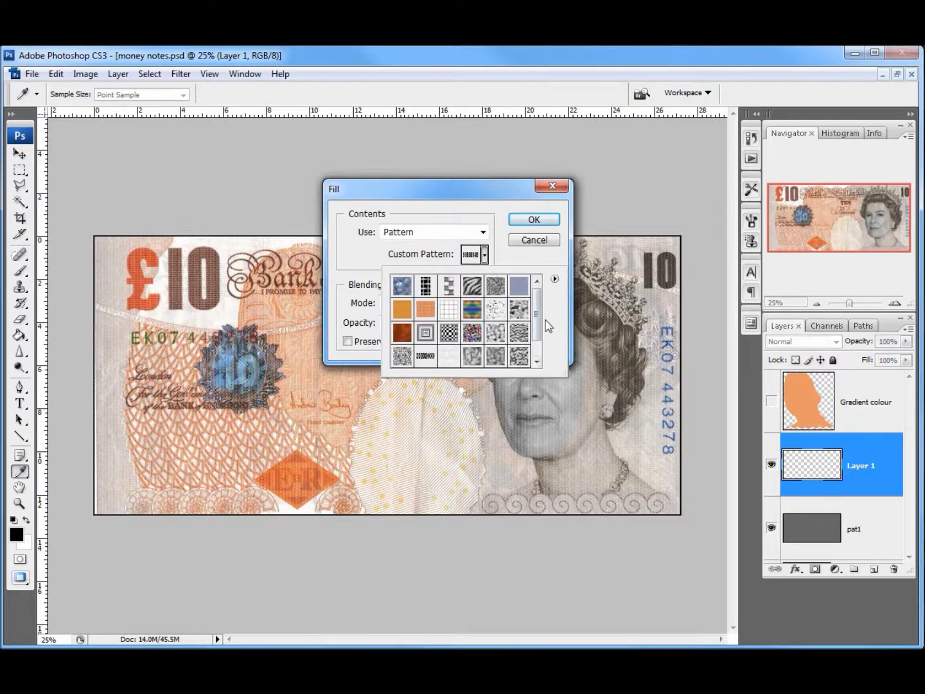
{"action": "scroll", "coordinate": [415, 375], "scroll_direction": "down", "scroll_amount": 1}
{"action": "left_click", "coordinate": [402, 356]}
{"action": "left_click", "coordinate": [534, 222]}
{"action": "key", "text": "g"}
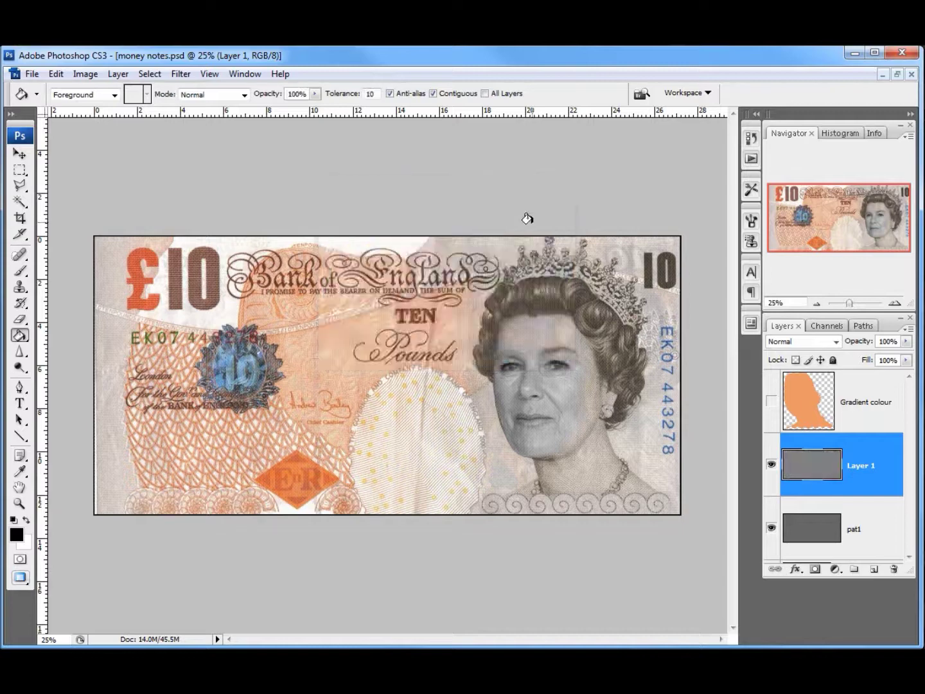
Examine the striped pattern fill on the new layer at close range and at full-note view.
{"action": "left_click", "coordinate": [894, 304]}
{"action": "left_click", "coordinate": [894, 303]}
{"action": "left_click", "coordinate": [894, 304]}
{"action": "left_click", "coordinate": [894, 304]}
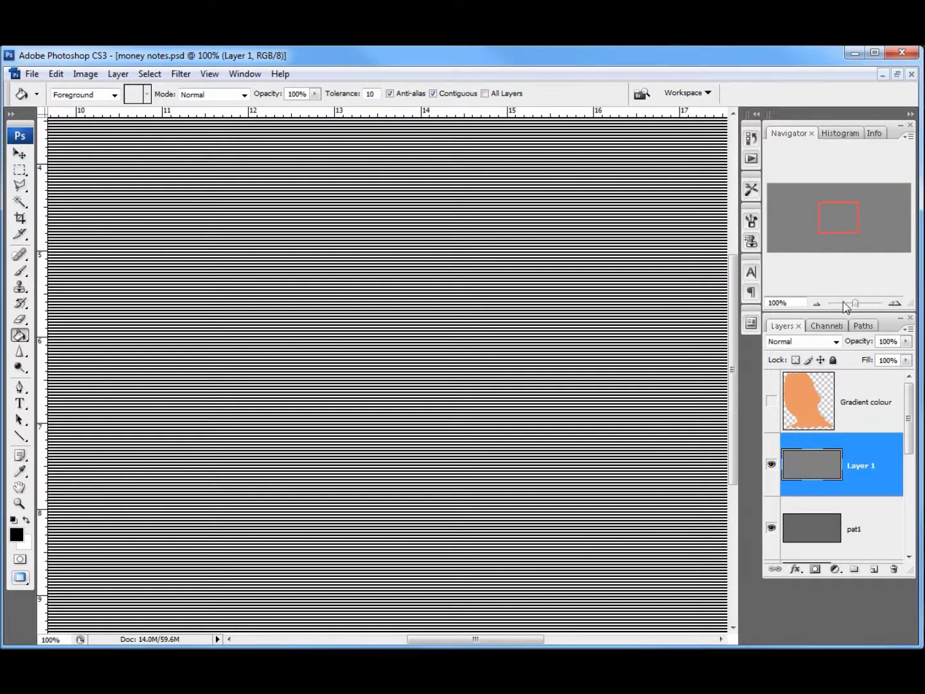
{"action": "left_click", "coordinate": [817, 304]}
{"action": "left_click", "coordinate": [817, 304]}
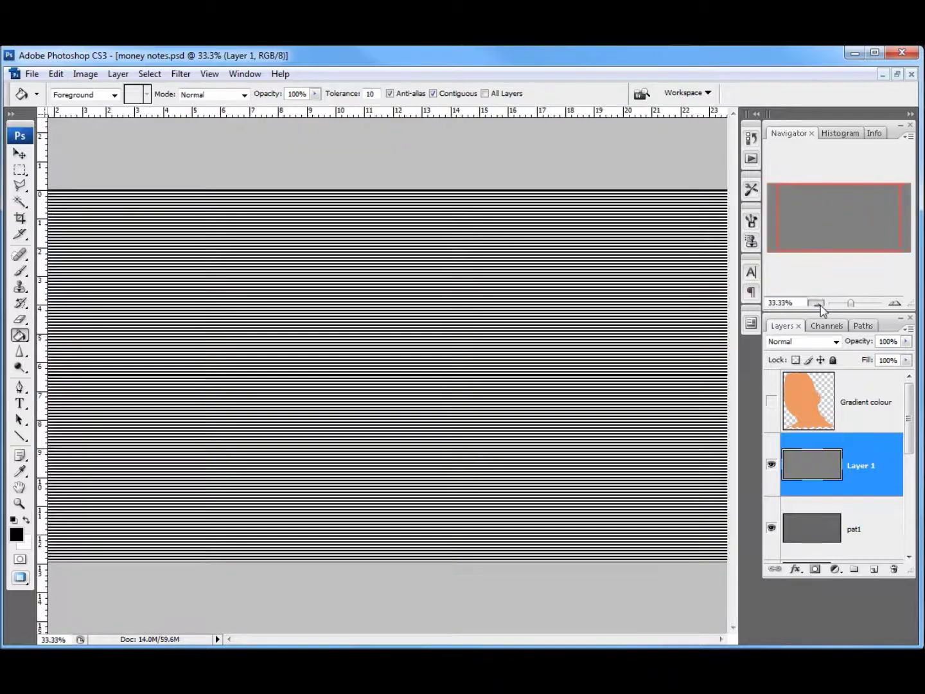
{"action": "left_click", "coordinate": [819, 305]}
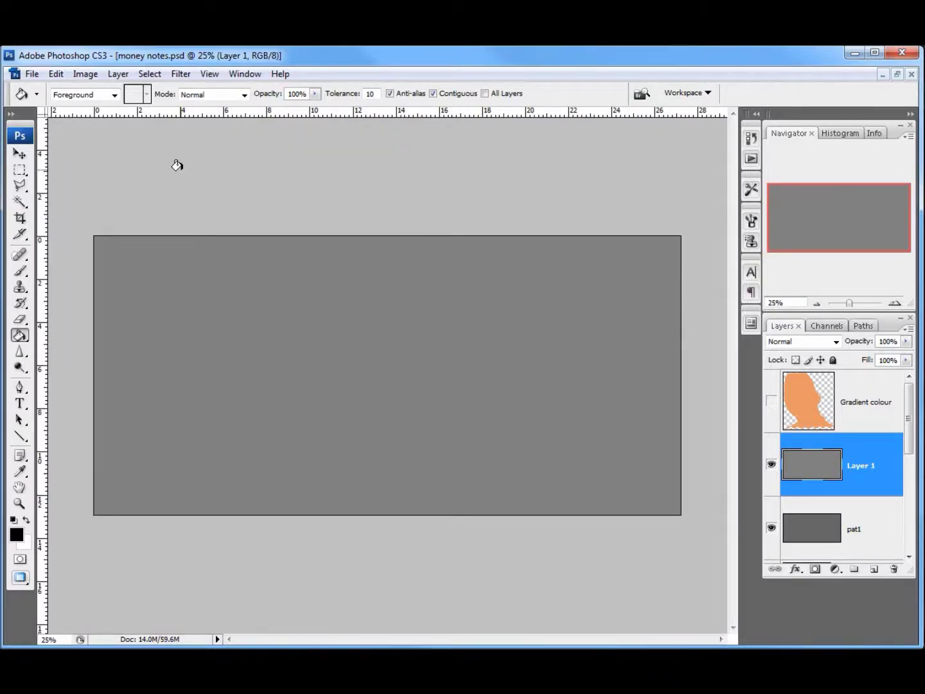
Start the Wave distortion on the striped layer and set both minimum and maximum wavelength to 169.
{"action": "left_click", "coordinate": [181, 74]}
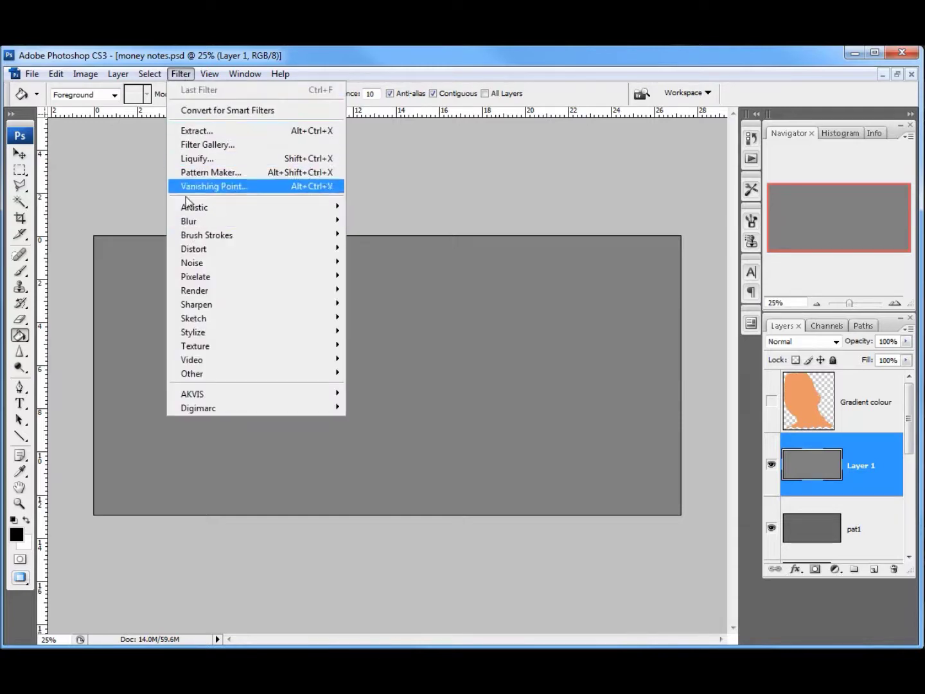
{"action": "mouse_move", "coordinate": [195, 251]}
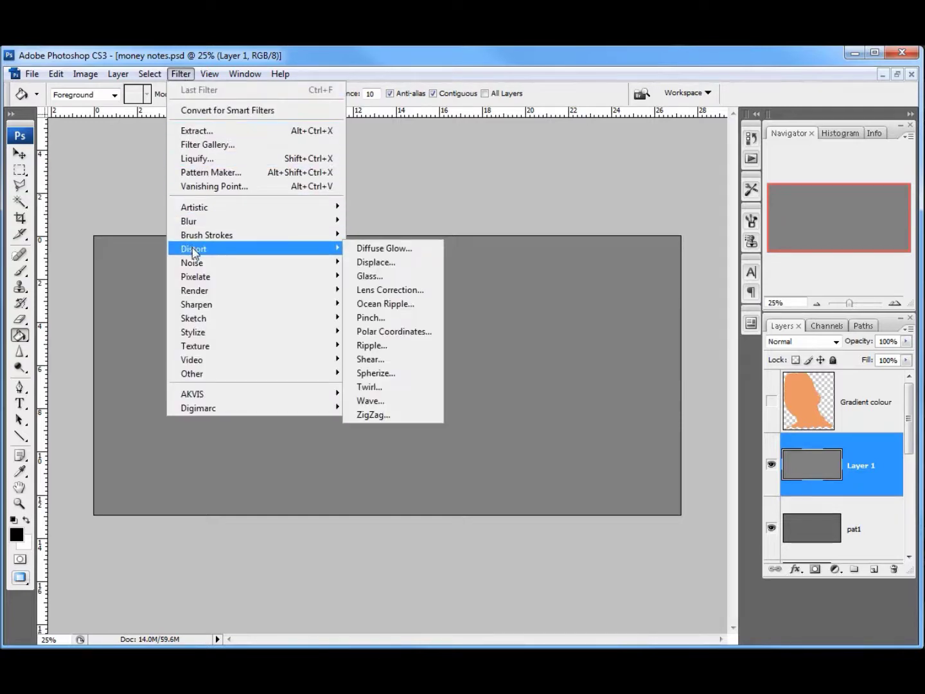
{"action": "left_click", "coordinate": [371, 401]}
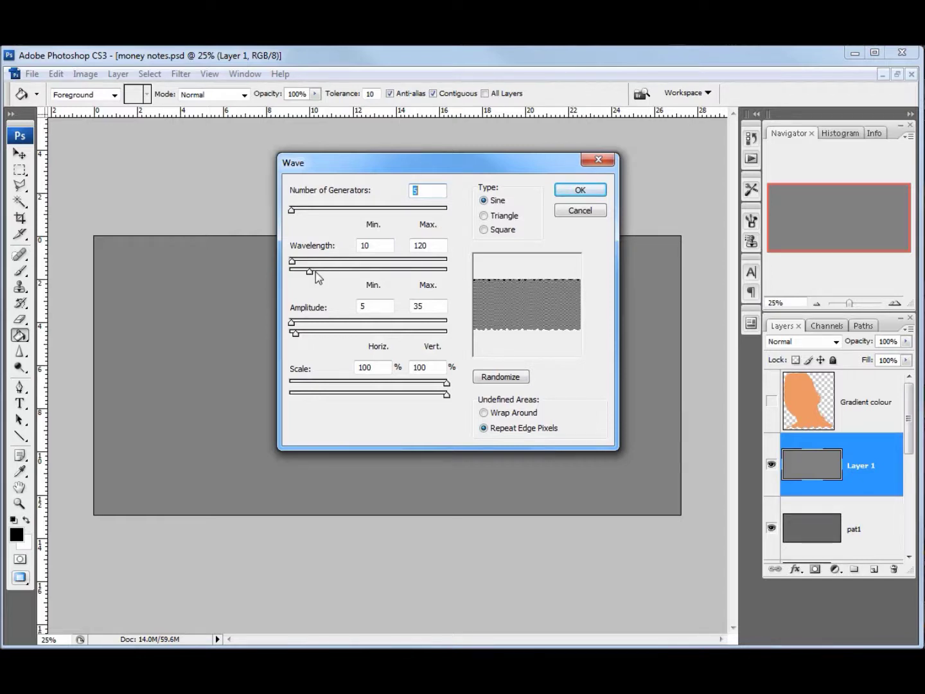
{"action": "mouse_move", "coordinate": [311, 273]}
{"action": "left_mouse_down"}
{"action": "mouse_move", "coordinate": [328, 269]}
{"action": "mouse_move", "coordinate": [319, 272]}
{"action": "left_mouse_up"}
{"action": "left_click_drag", "start_coordinate": [291, 262], "coordinate": [327, 263]}
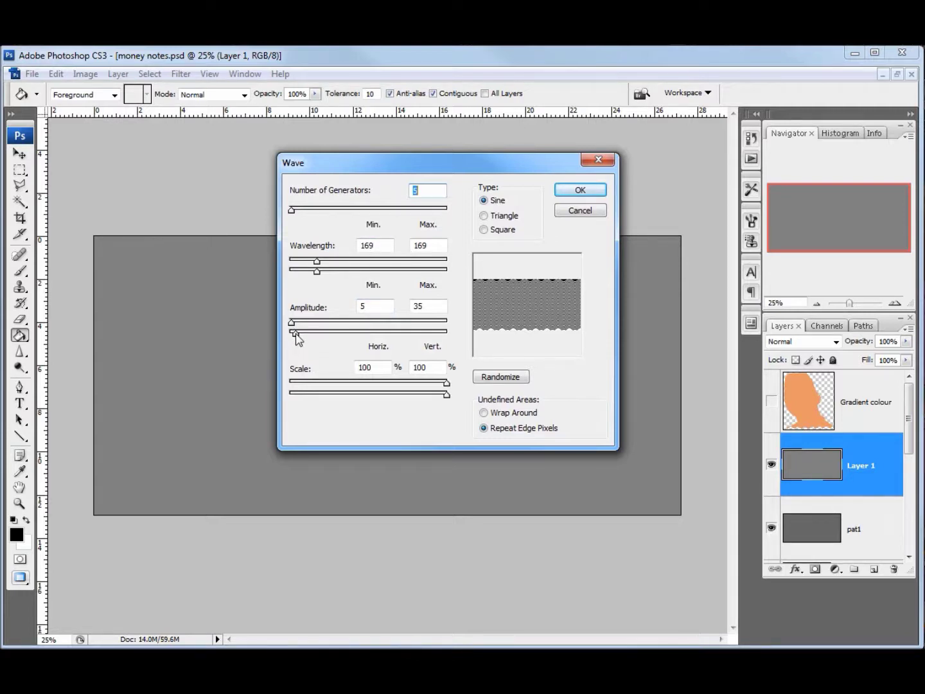
Set minimum and maximum wave amplitude to 220, scale to 34% horizontal and 9% vertical, and apply the Wave filter.
{"action": "left_click_drag", "start_coordinate": [295, 332], "coordinate": [327, 322]}
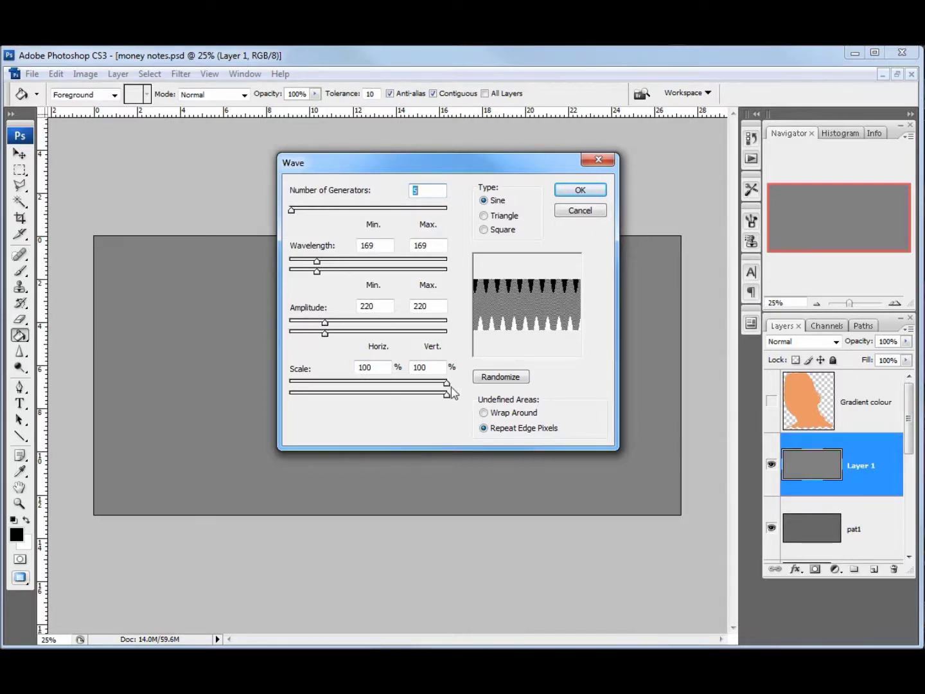
{"action": "left_click_drag", "start_coordinate": [447, 384], "coordinate": [334, 385]}
{"action": "left_click_drag", "start_coordinate": [344, 388], "coordinate": [344, 387]}
{"action": "left_click_drag", "start_coordinate": [447, 395], "coordinate": [315, 394]}
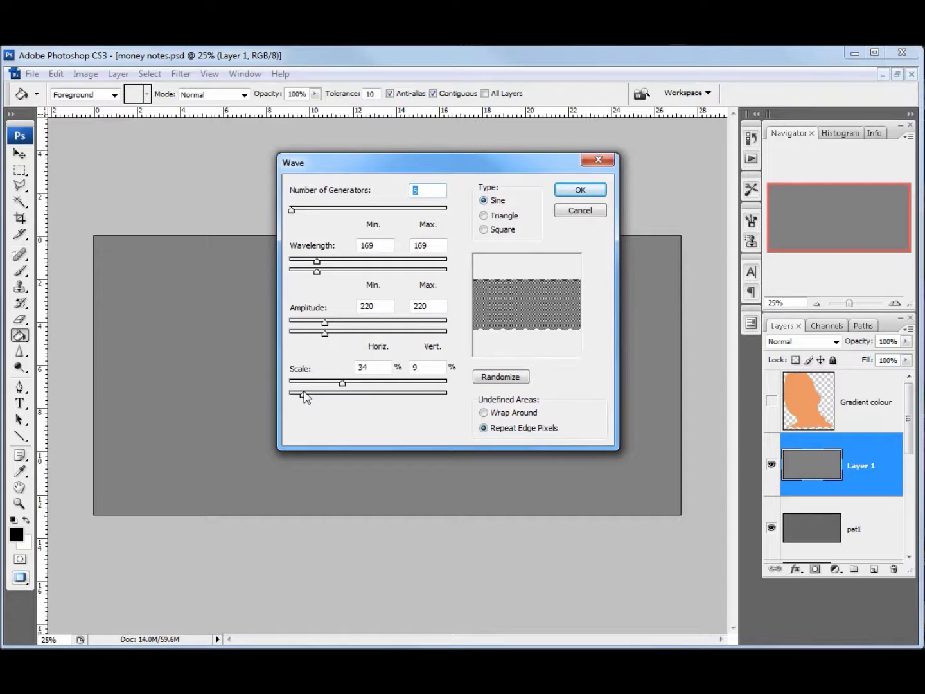
{"action": "left_click", "coordinate": [573, 193]}
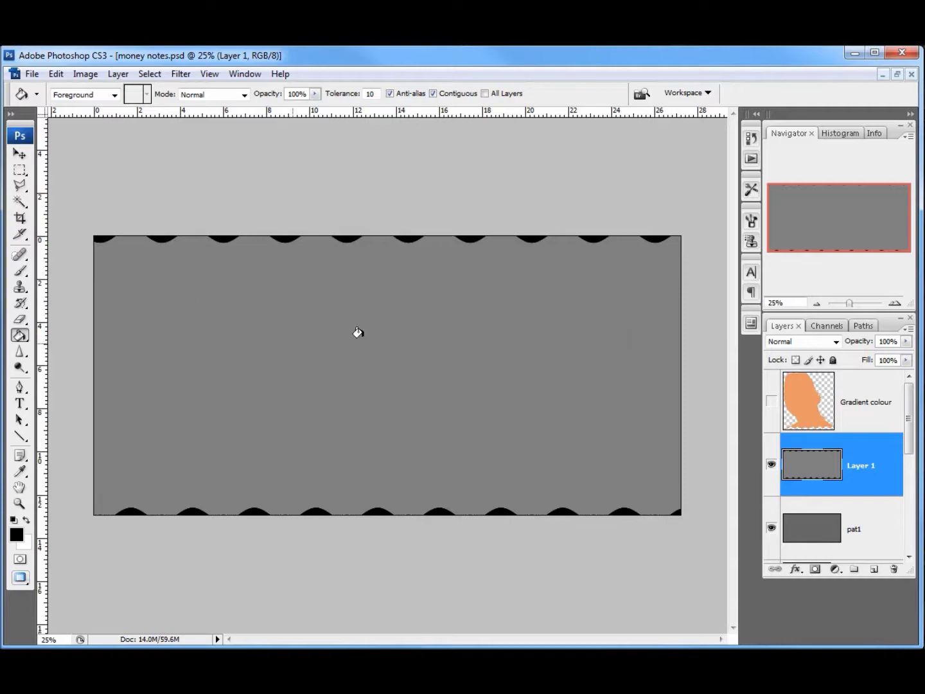
Inspect the wavy line pattern and set its layer's blend mode to Overlay.
{"action": "left_click", "coordinate": [896, 302]}
{"action": "left_click", "coordinate": [896, 302]}
{"action": "left_click", "coordinate": [896, 302]}
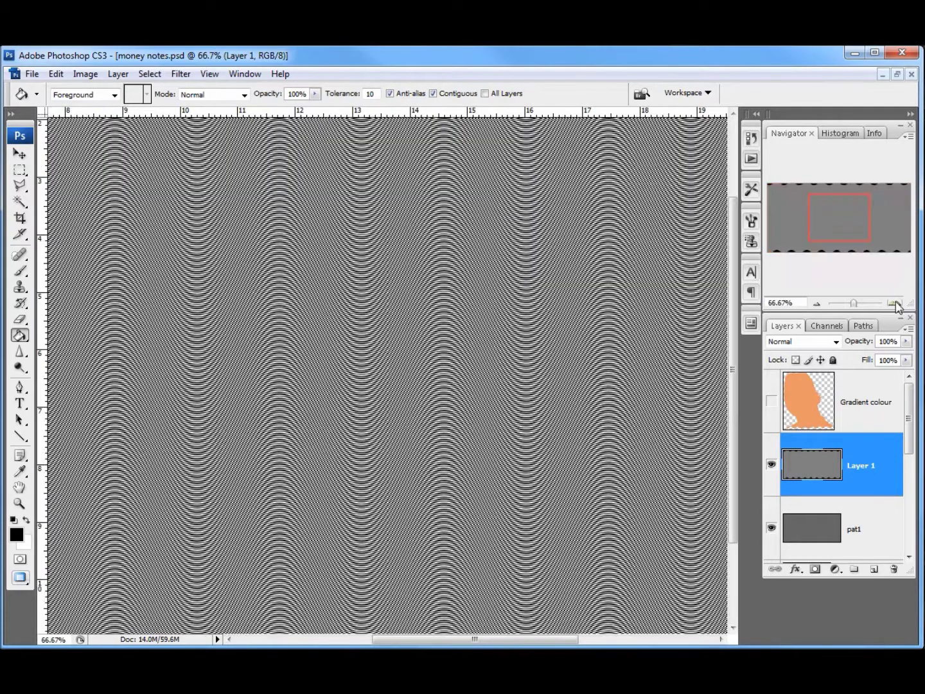
{"action": "left_click", "coordinate": [818, 305]}
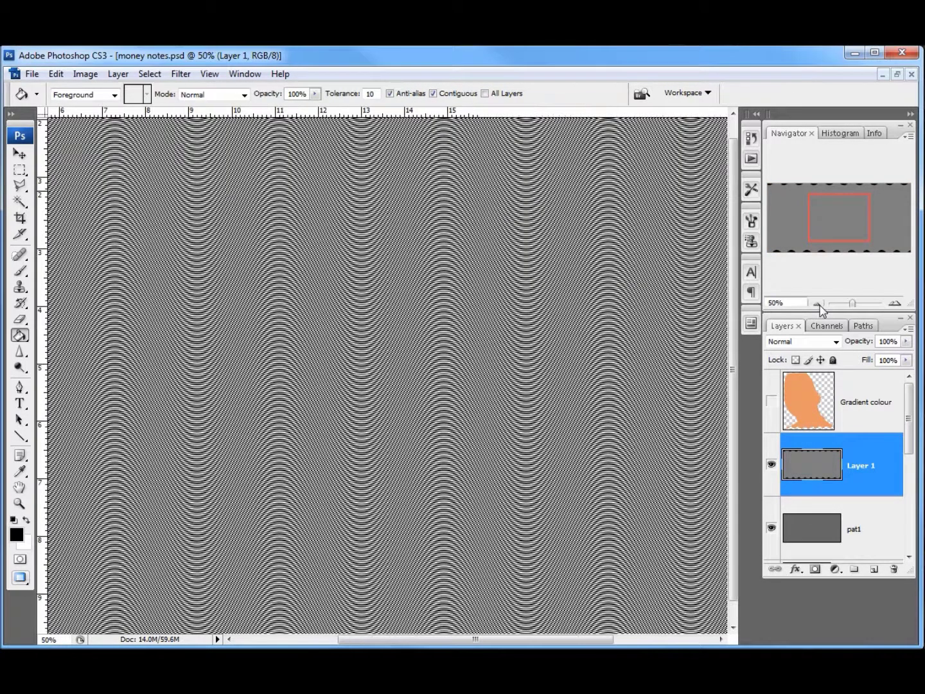
{"action": "left_click", "coordinate": [817, 305]}
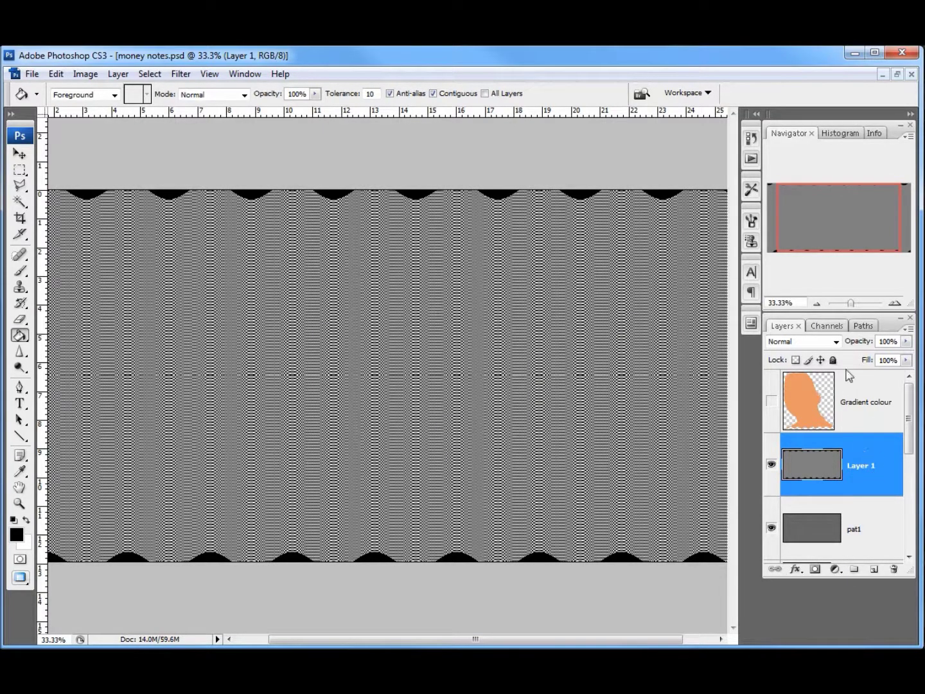
{"action": "left_click", "coordinate": [835, 344]}
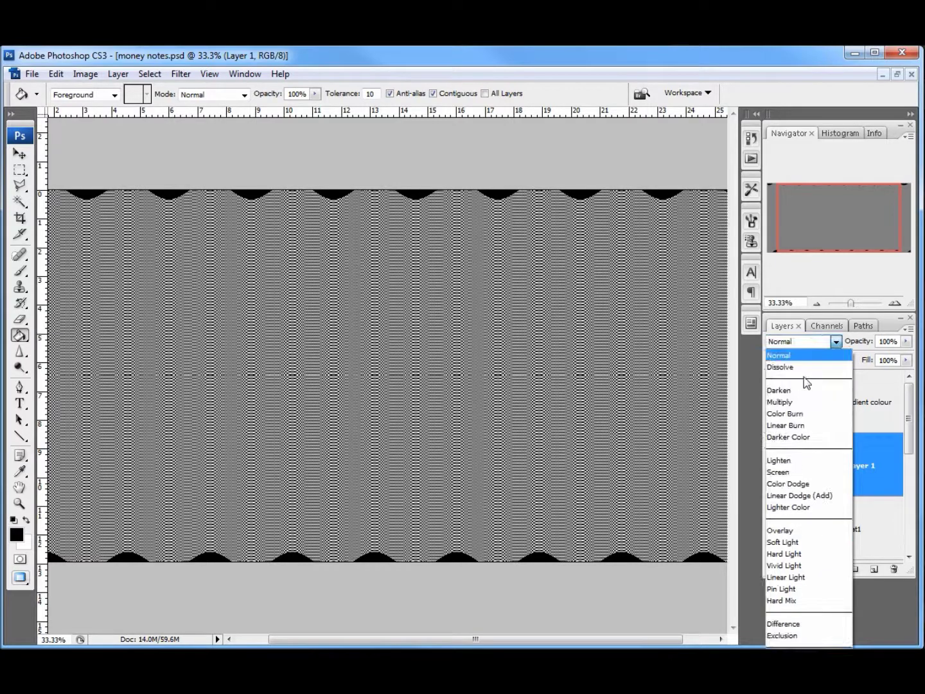
{"action": "left_click", "coordinate": [783, 533]}
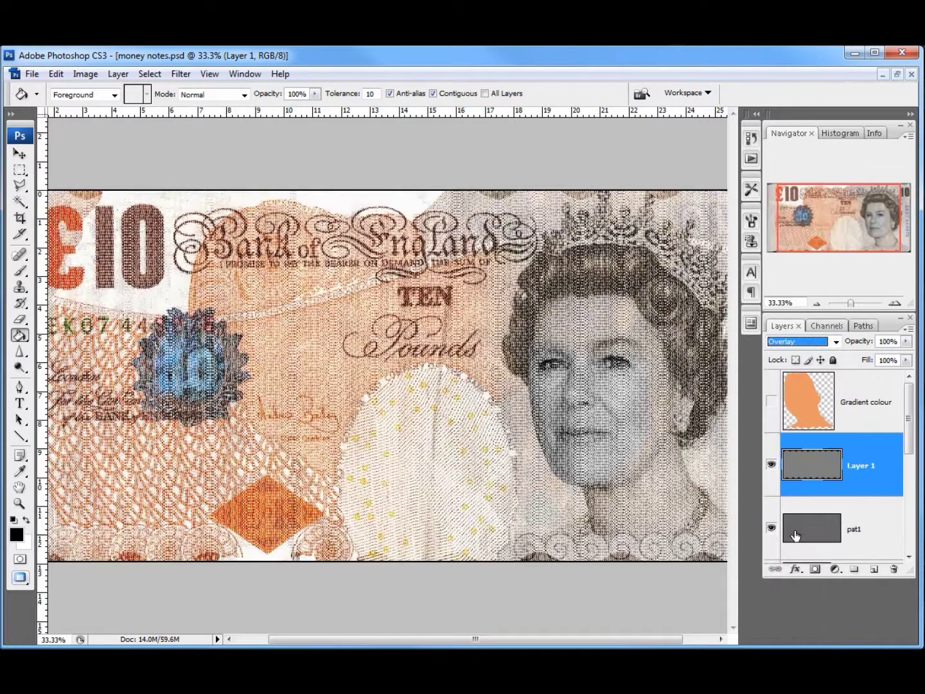
{"action": "left_click", "coordinate": [893, 302]}
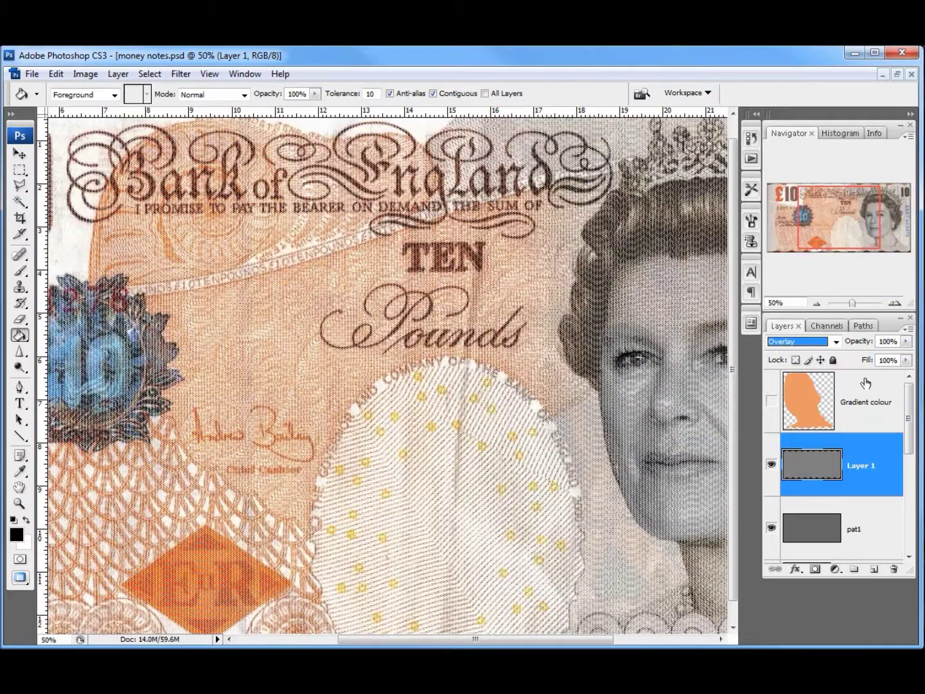
Check the wavy overlay on the portrait and merge its layer down into the pat1 layer.
{"action": "left_click", "coordinate": [895, 303]}
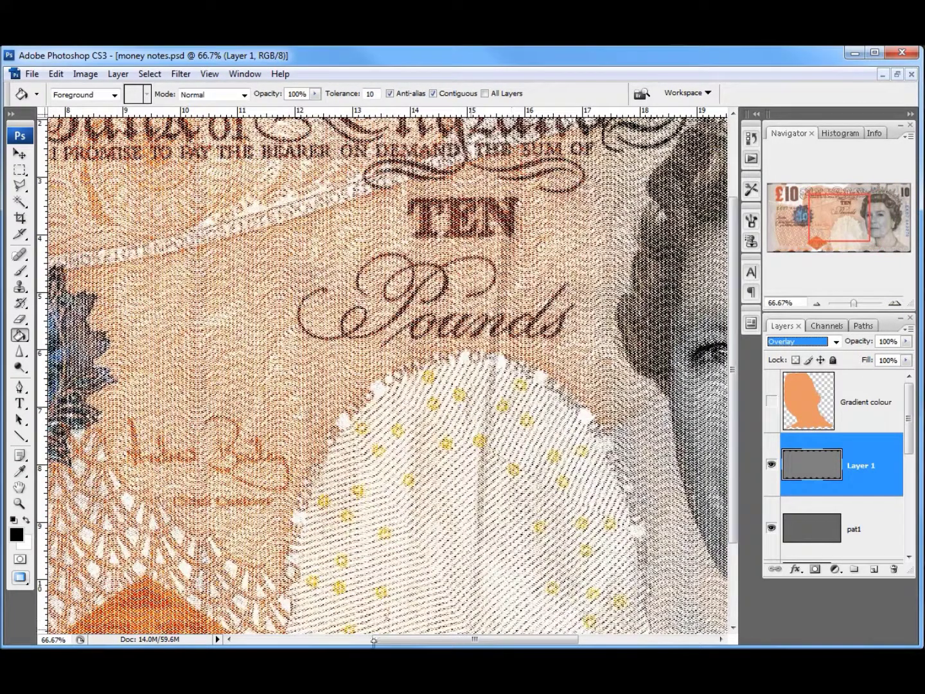
{"action": "left_click_drag", "start_coordinate": [400, 640], "coordinate": [505, 640]}
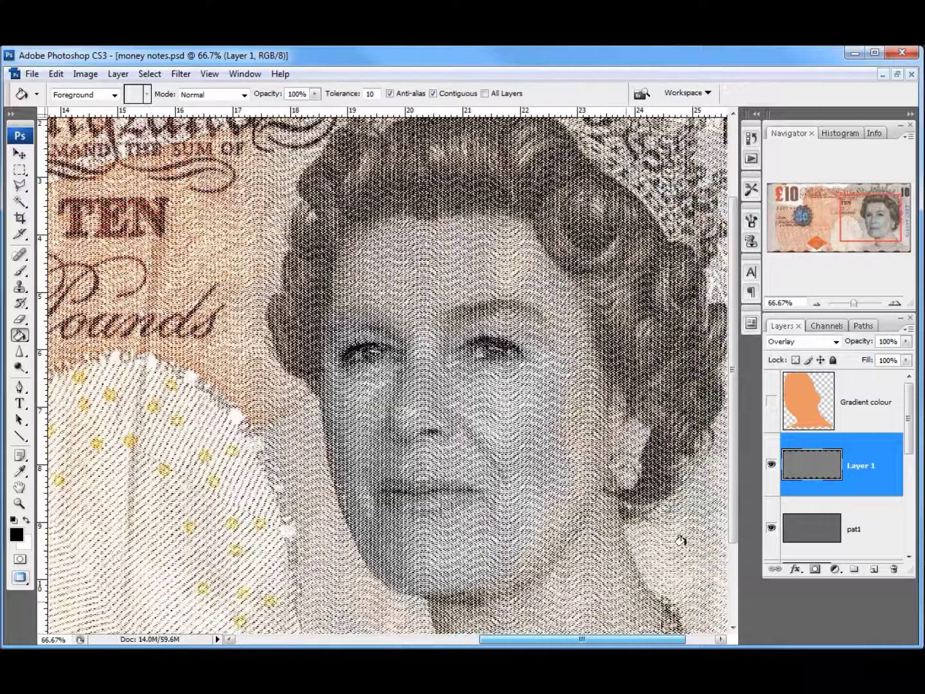
{"action": "right_click", "coordinate": [871, 479]}
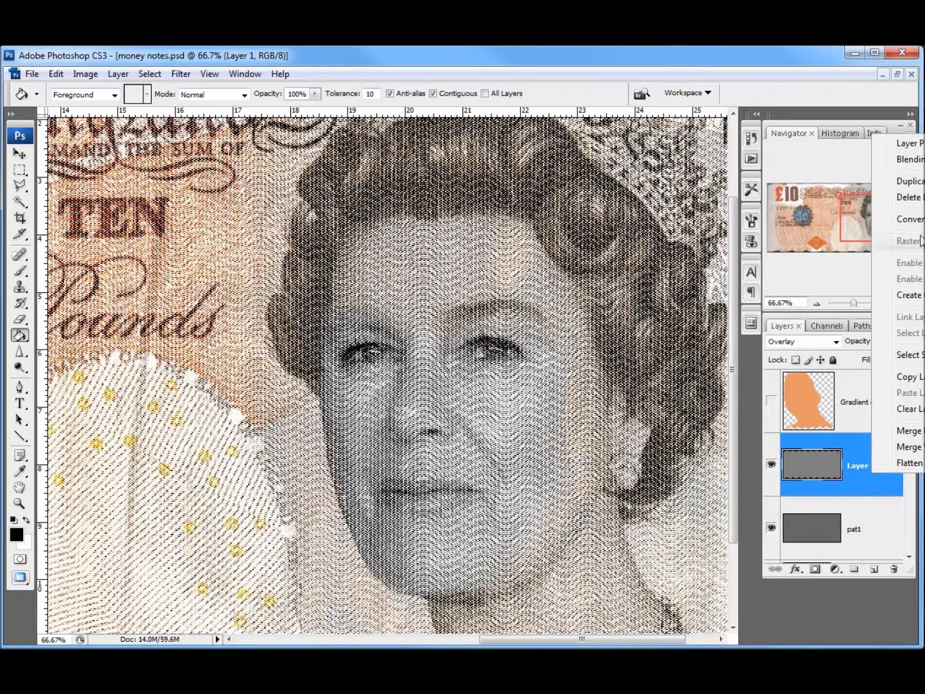
{"action": "left_click", "coordinate": [908, 432]}
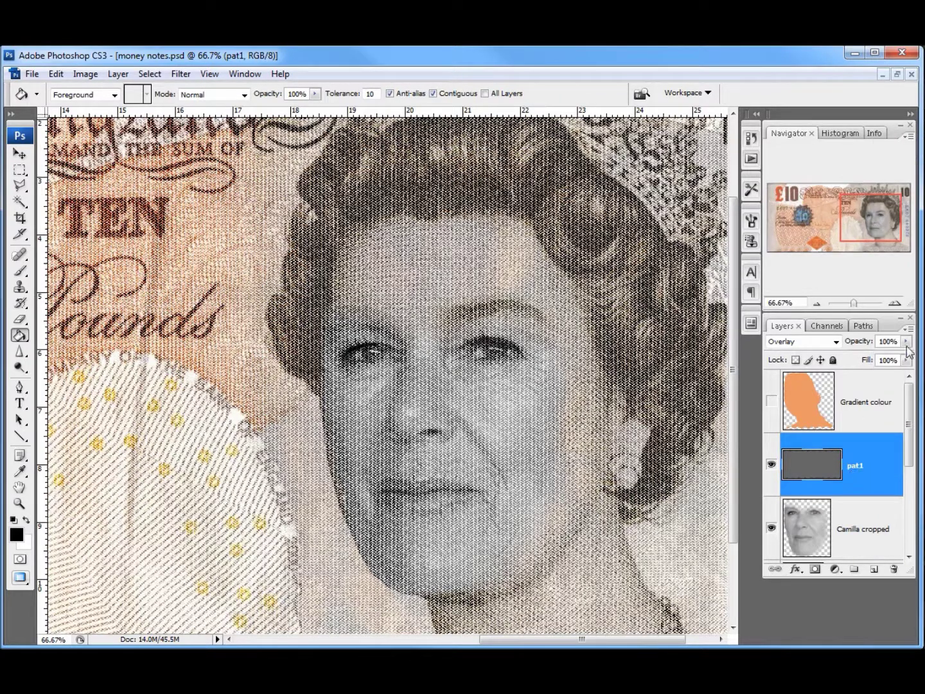
Lower the opacity of the merged pat1 pattern layer to 69%.
{"action": "left_click", "coordinate": [905, 341]}
{"action": "left_click_drag", "start_coordinate": [904, 359], "coordinate": [881, 361]}
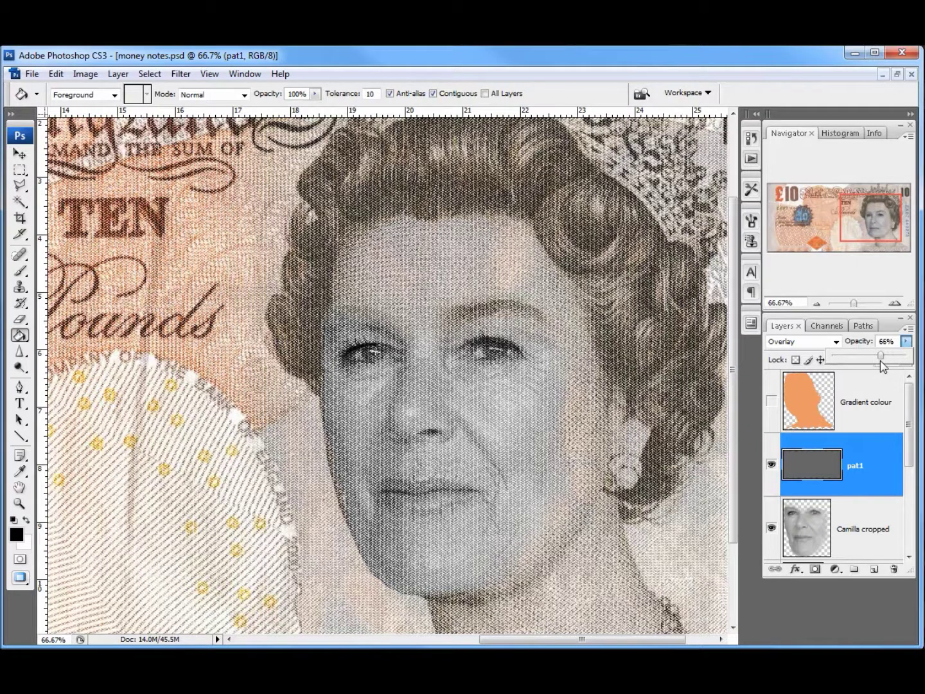
{"action": "left_click_drag", "start_coordinate": [887, 365], "coordinate": [887, 365]}
Invert the face-and-neck selection, delete the pat1 pattern outside the portrait's skin area, and deselect.
{"action": "left_click", "coordinate": [817, 303]}
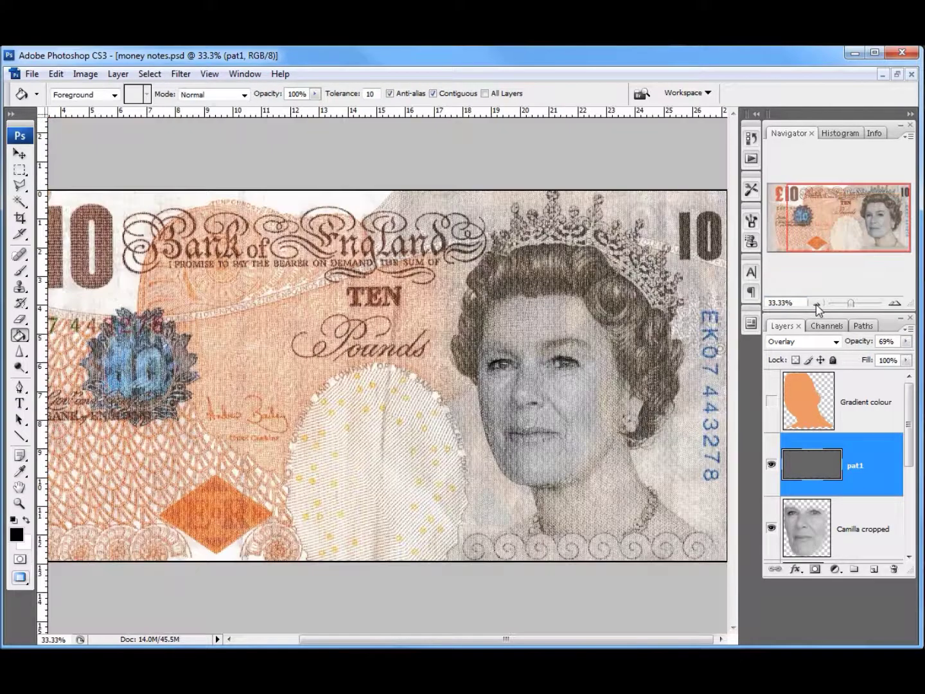
{"action": "left_click", "coordinate": [817, 305]}
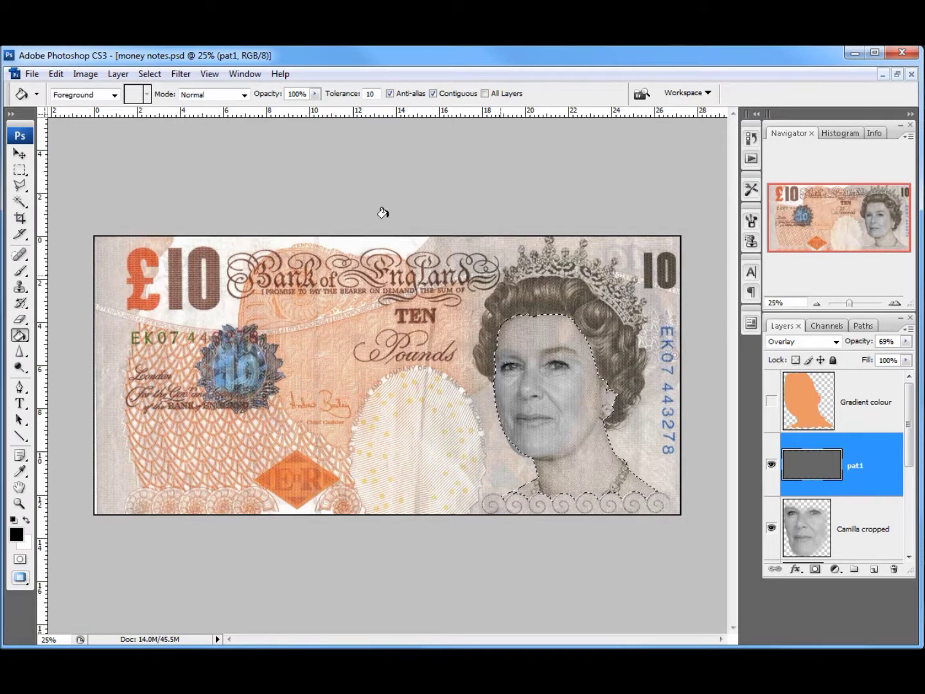
{"action": "left_click", "coordinate": [151, 75]}
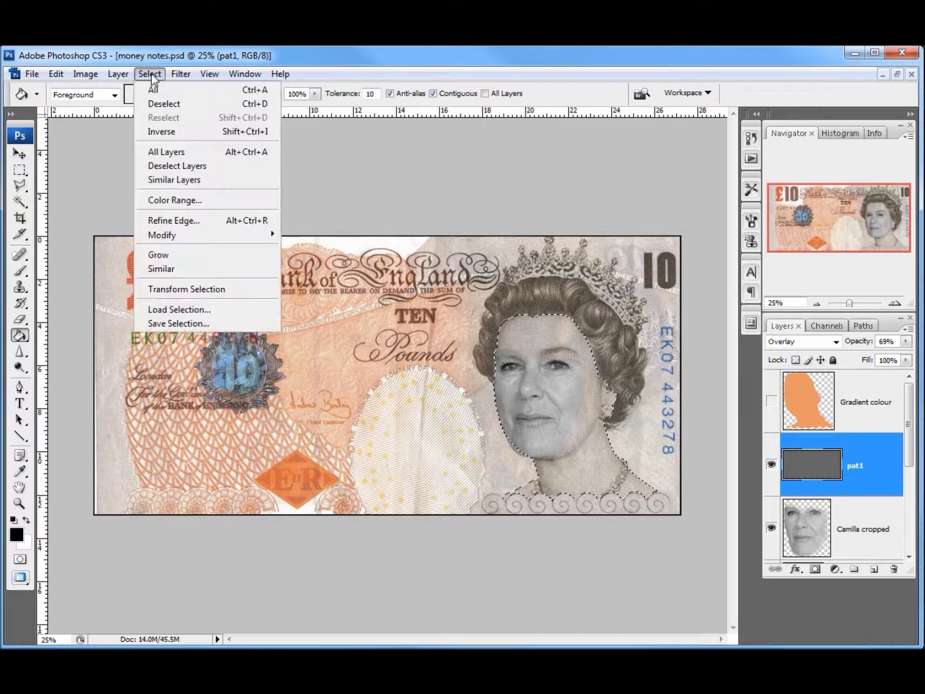
{"action": "left_click", "coordinate": [159, 130]}
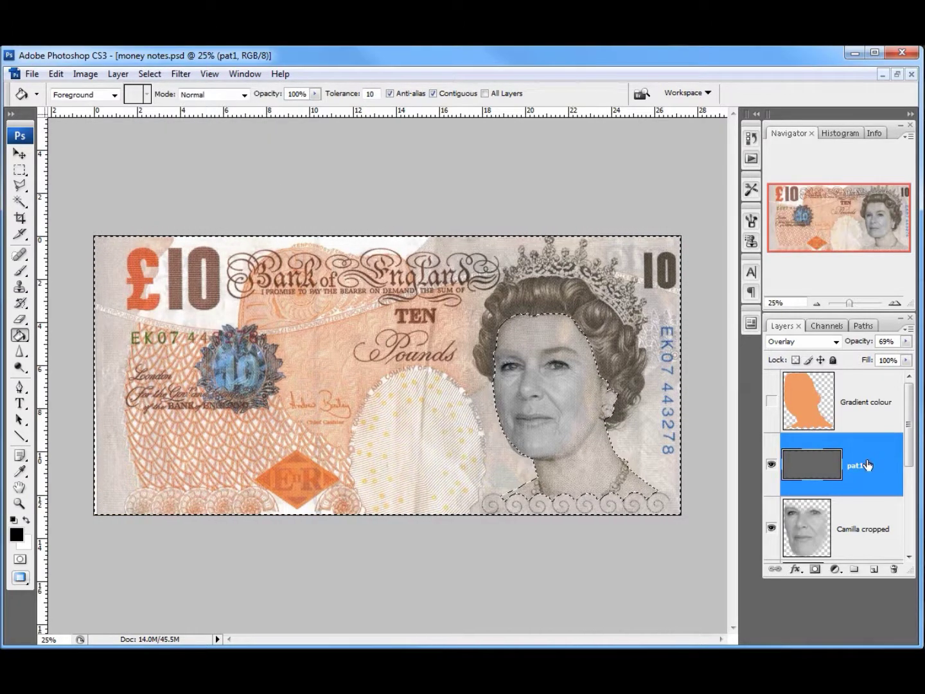
{"action": "key", "text": "Delete"}
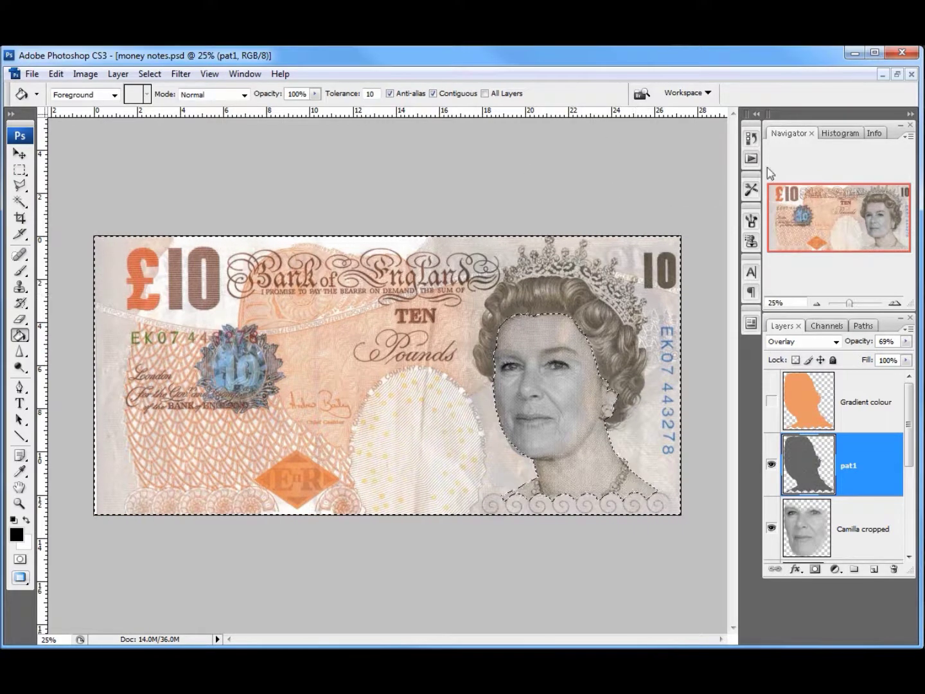
{"action": "left_click", "coordinate": [150, 74]}
{"action": "left_click", "coordinate": [162, 104]}
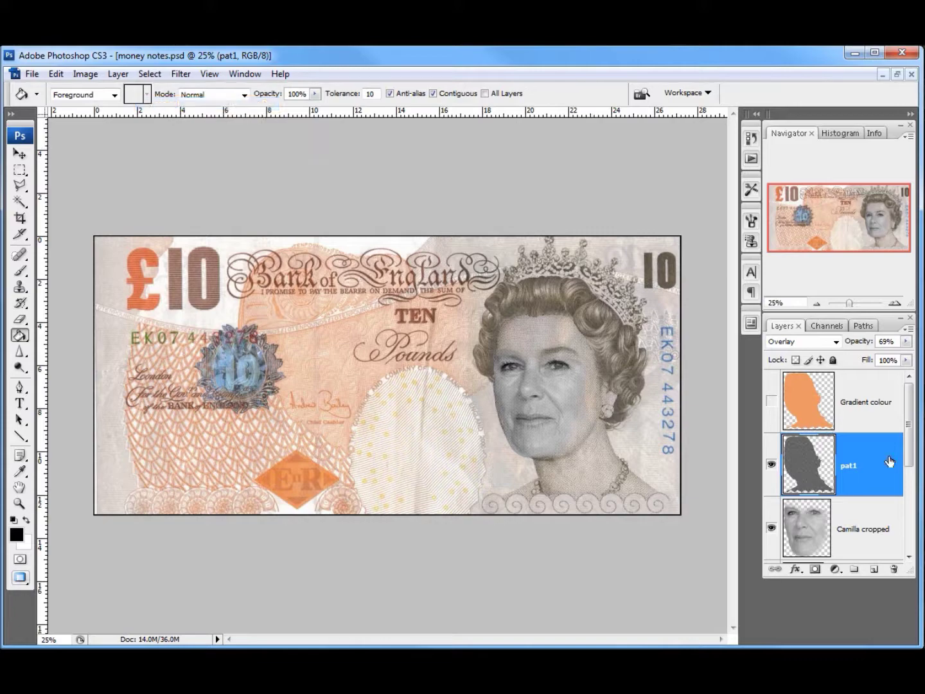
Inspect the patterned portrait up close and compare the note with the Camilla cropped layer shown and hidden.
{"action": "left_click", "coordinate": [893, 303]}
{"action": "left_click", "coordinate": [894, 304]}
{"action": "left_click_drag", "start_coordinate": [856, 226], "coordinate": [896, 231]}
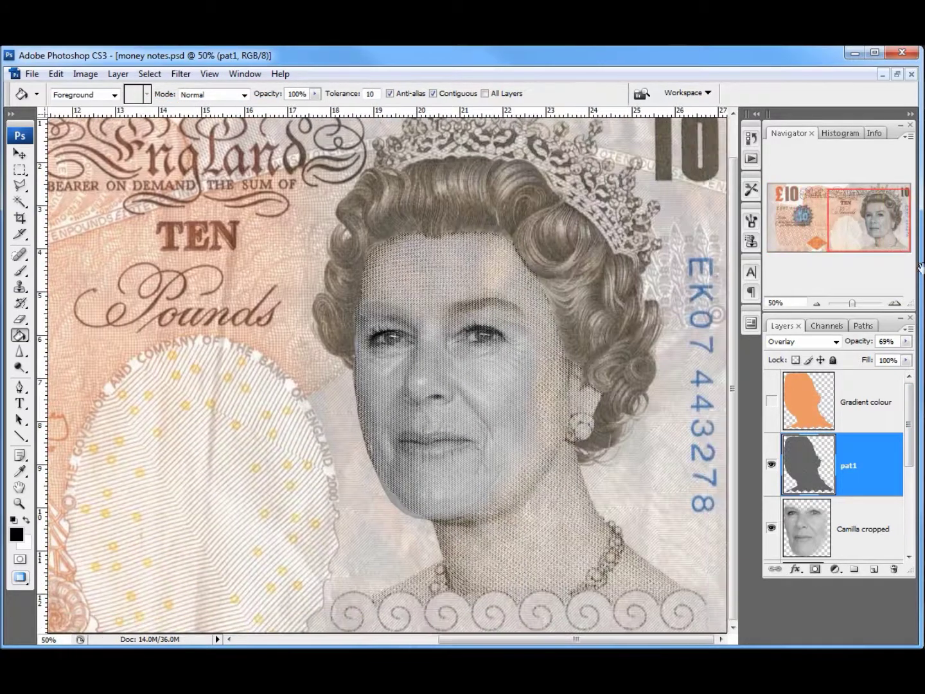
{"action": "left_click", "coordinate": [893, 304]}
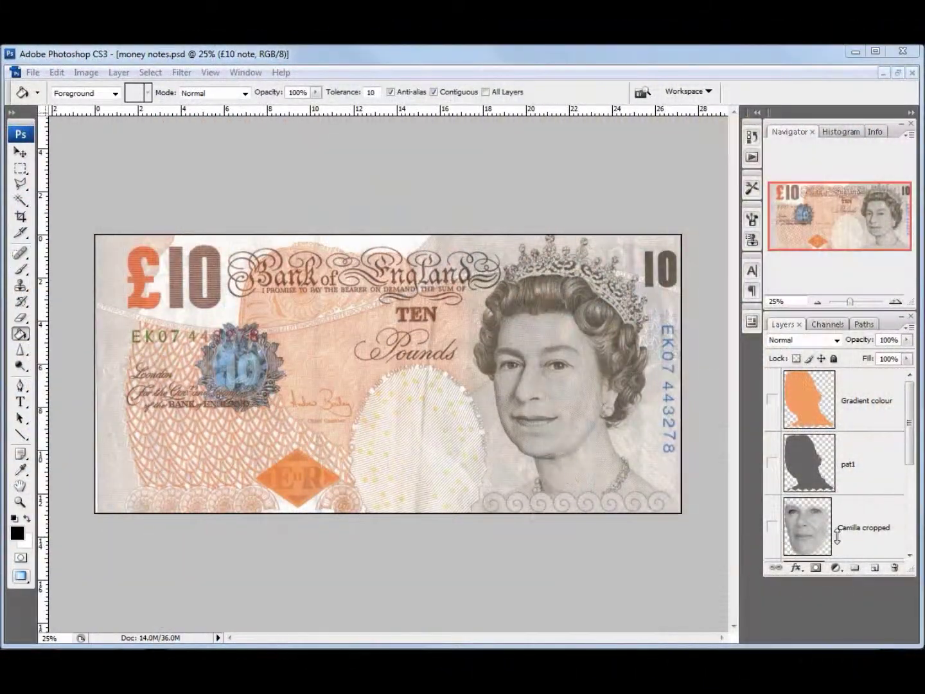
{"action": "left_click", "coordinate": [771, 527]}
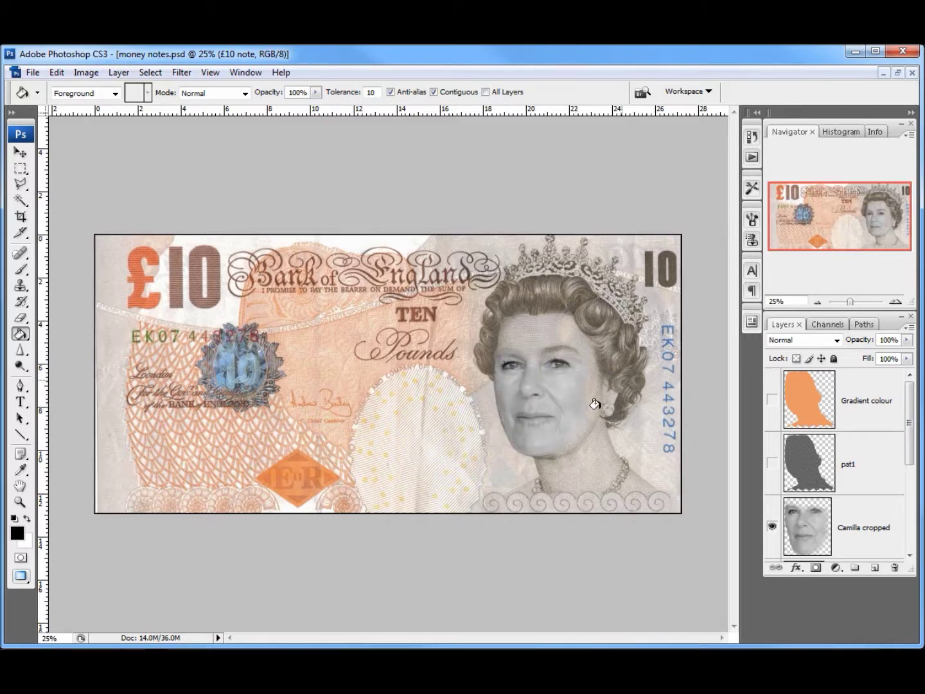
{"action": "left_click", "coordinate": [772, 528]}
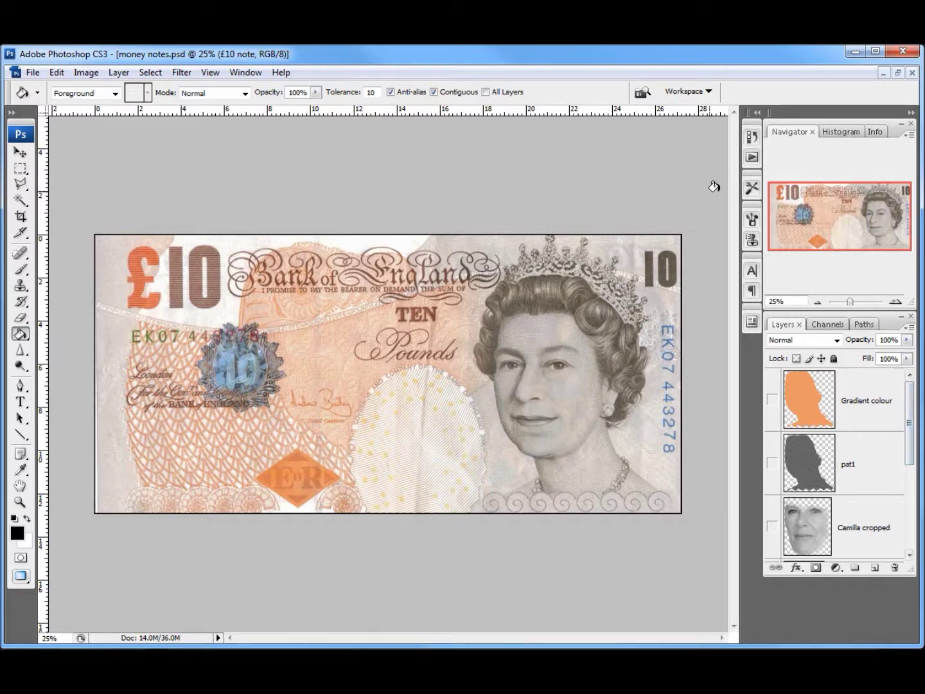
Start a custom gradient for the Gradient tool and sample its start colour from the bluish-grey skin above the Queen's lip.
{"action": "left_click", "coordinate": [895, 302]}
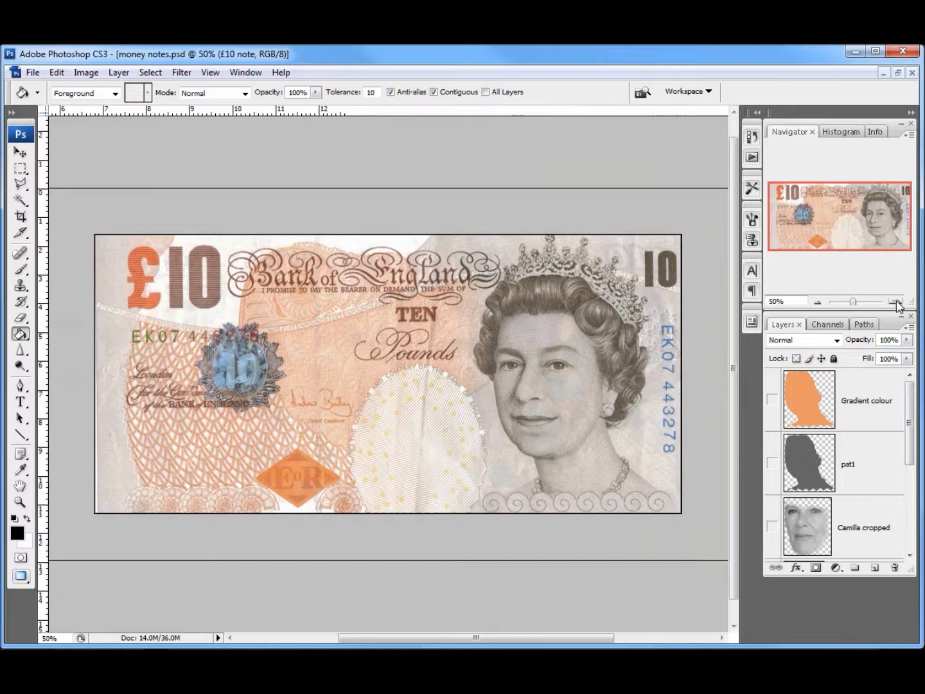
{"action": "left_click", "coordinate": [895, 302]}
{"action": "left_click", "coordinate": [896, 303]}
{"action": "left_click_drag", "start_coordinate": [846, 227], "coordinate": [876, 224]}
{"action": "left_click", "coordinate": [895, 301]}
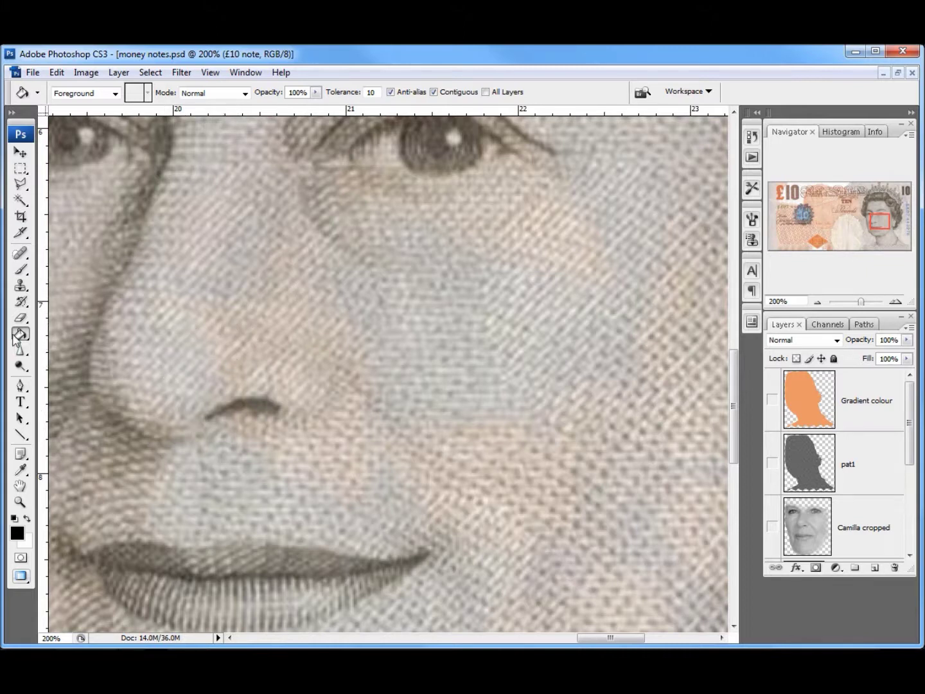
{"action": "left_click_drag", "start_coordinate": [23, 338], "coordinate": [83, 332]}
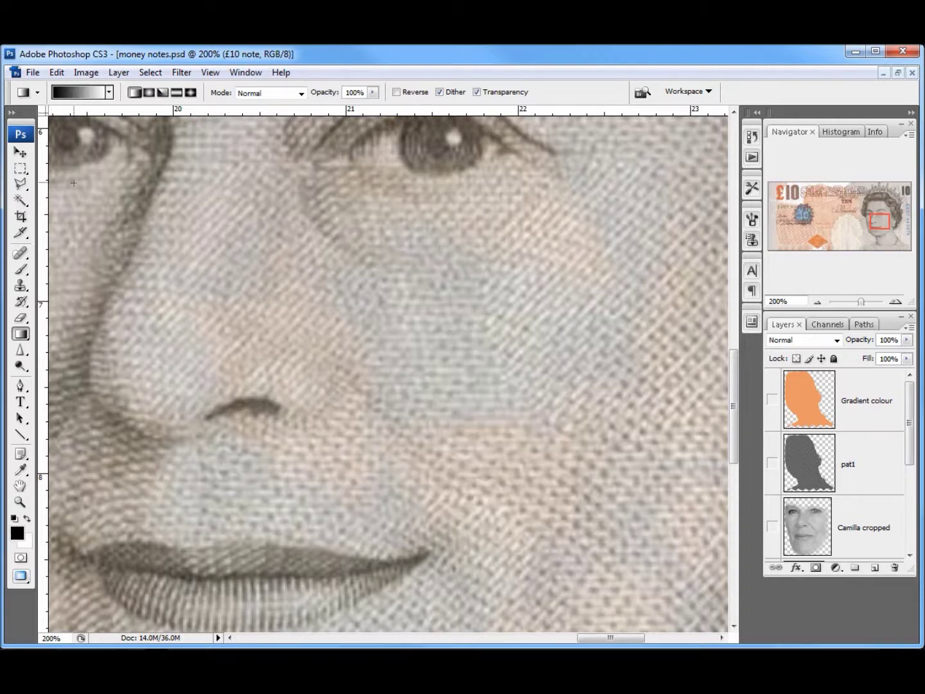
{"action": "left_click", "coordinate": [70, 95]}
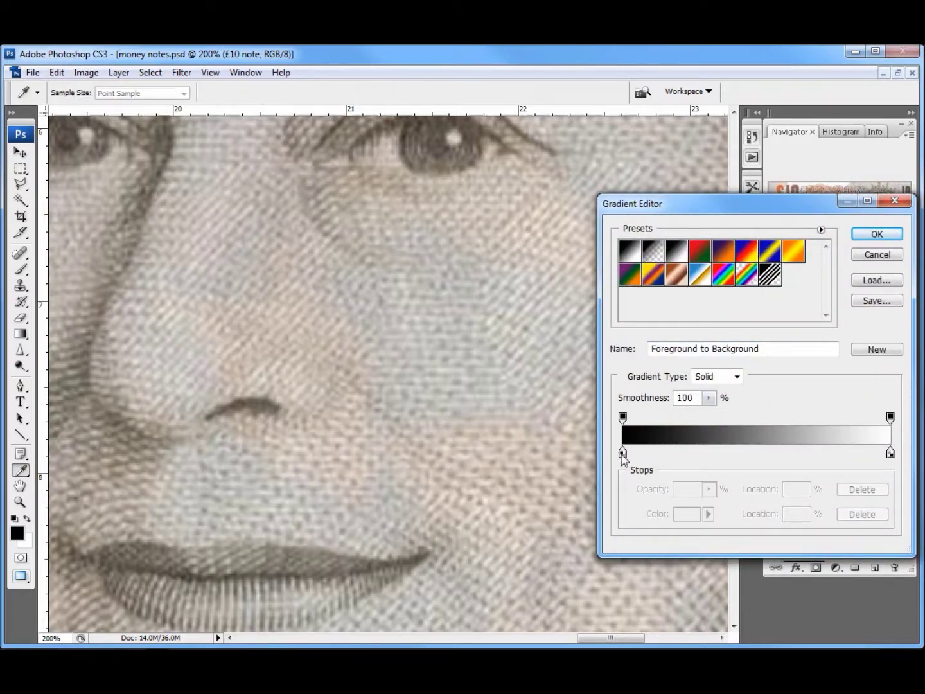
{"action": "left_click", "coordinate": [622, 452]}
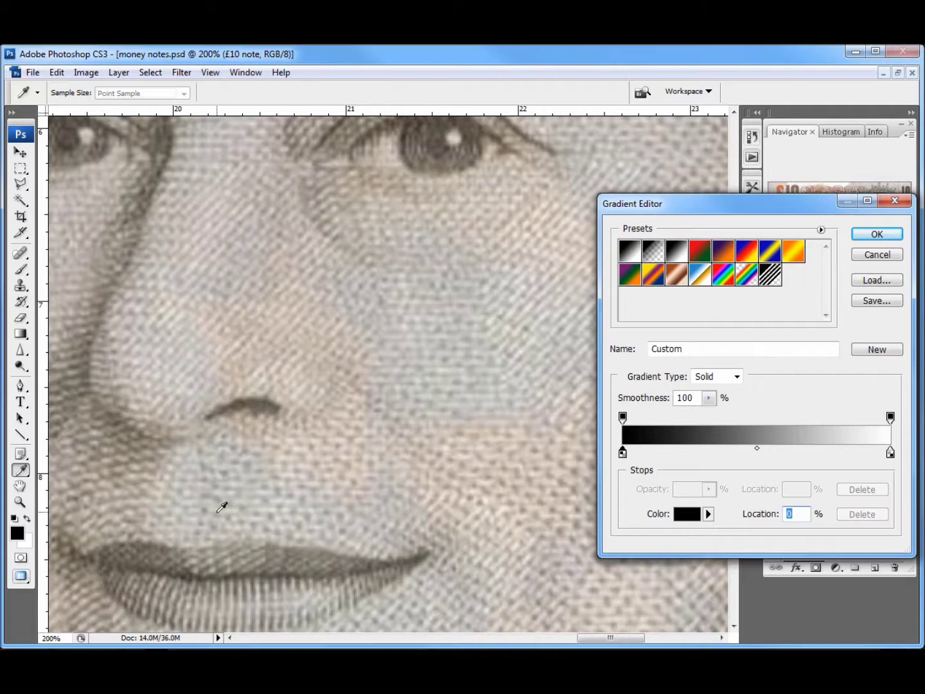
{"action": "left_click", "coordinate": [210, 500]}
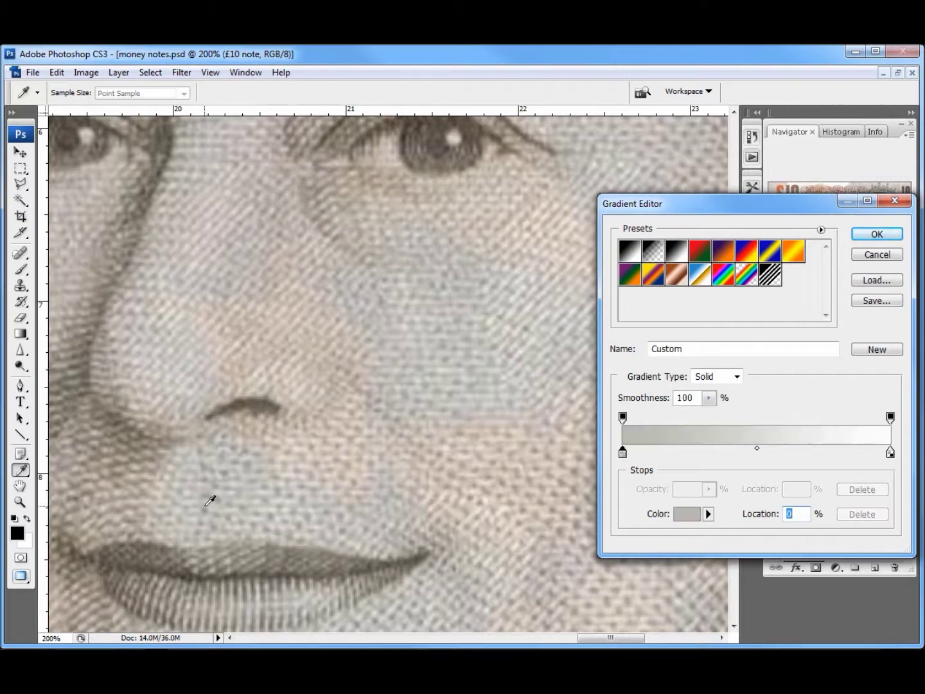
Sample the gradient's end colour from the pinkish skin between the Queen's nostril and mouth, and accept the gradient.
{"action": "left_click", "coordinate": [890, 453]}
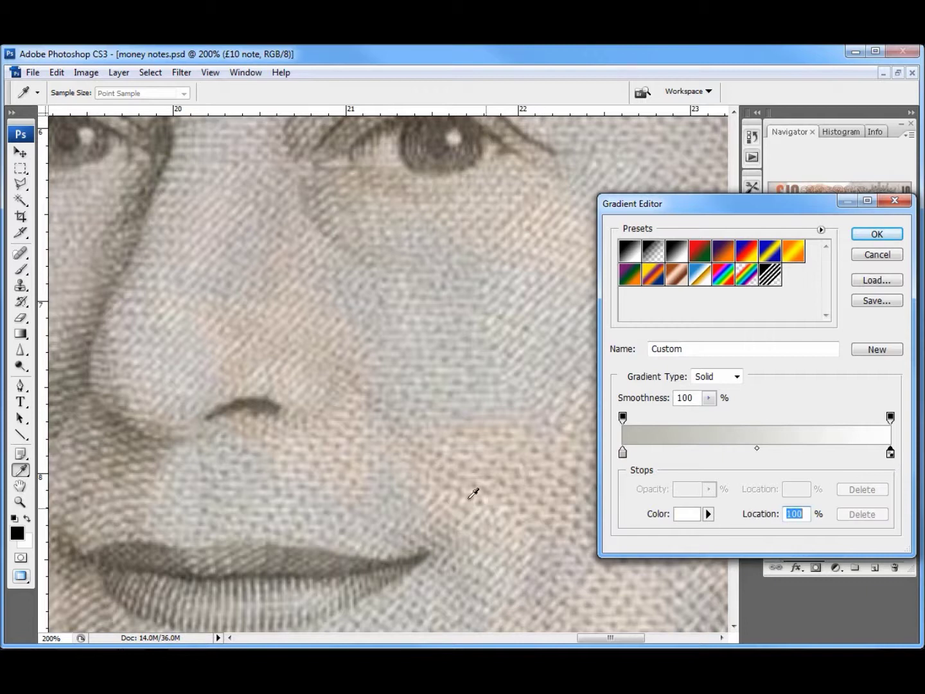
{"action": "left_click", "coordinate": [330, 454]}
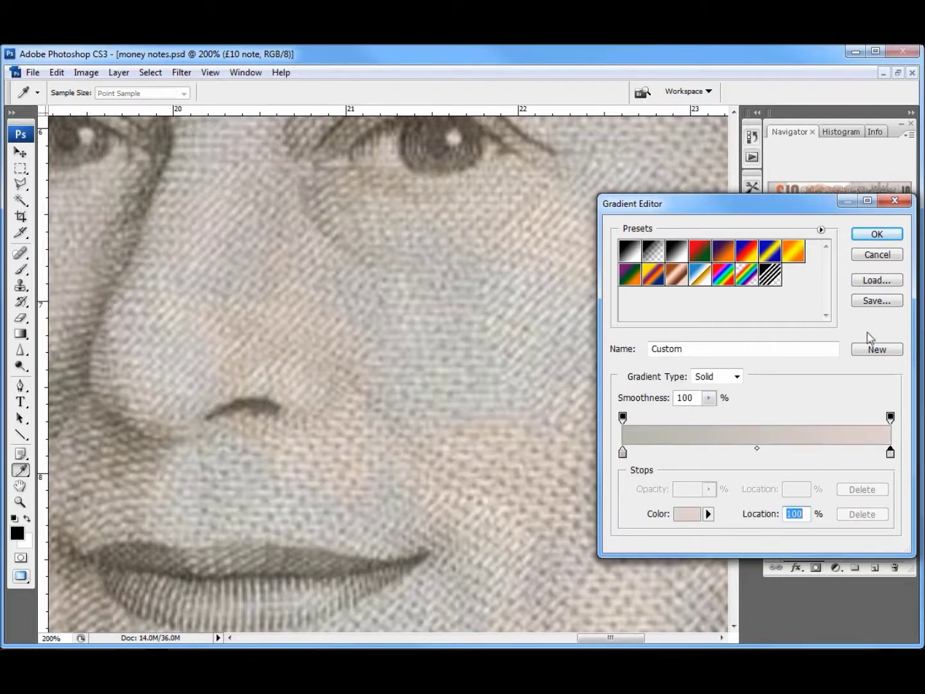
{"action": "left_click", "coordinate": [876, 234]}
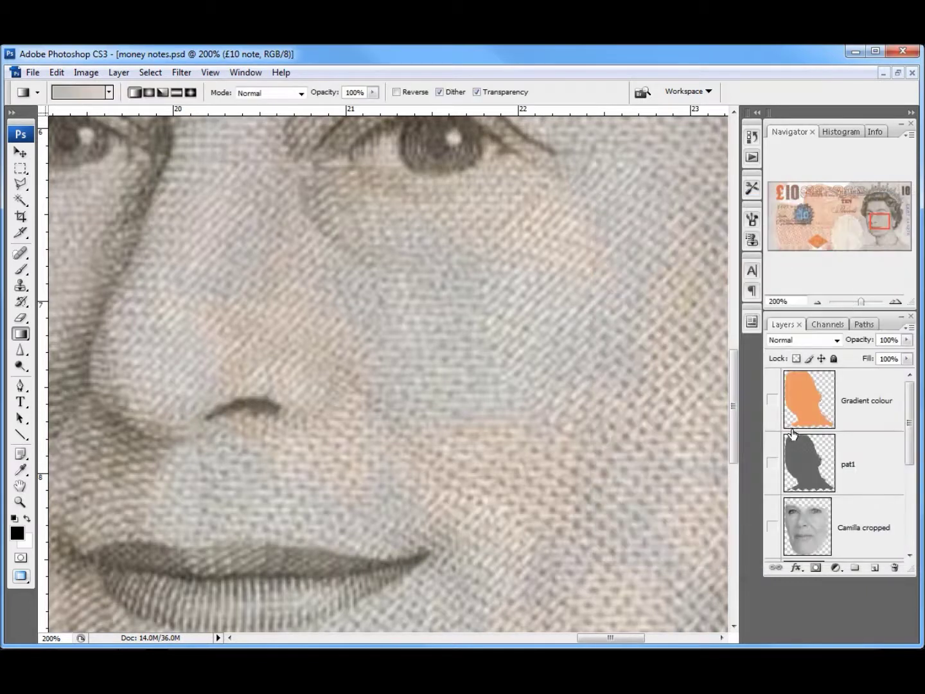
Show the Camilla cropped and Gradient colour layers on the full note and make Gradient colour the active layer.
{"action": "left_click", "coordinate": [818, 303]}
{"action": "left_click", "coordinate": [820, 303]}
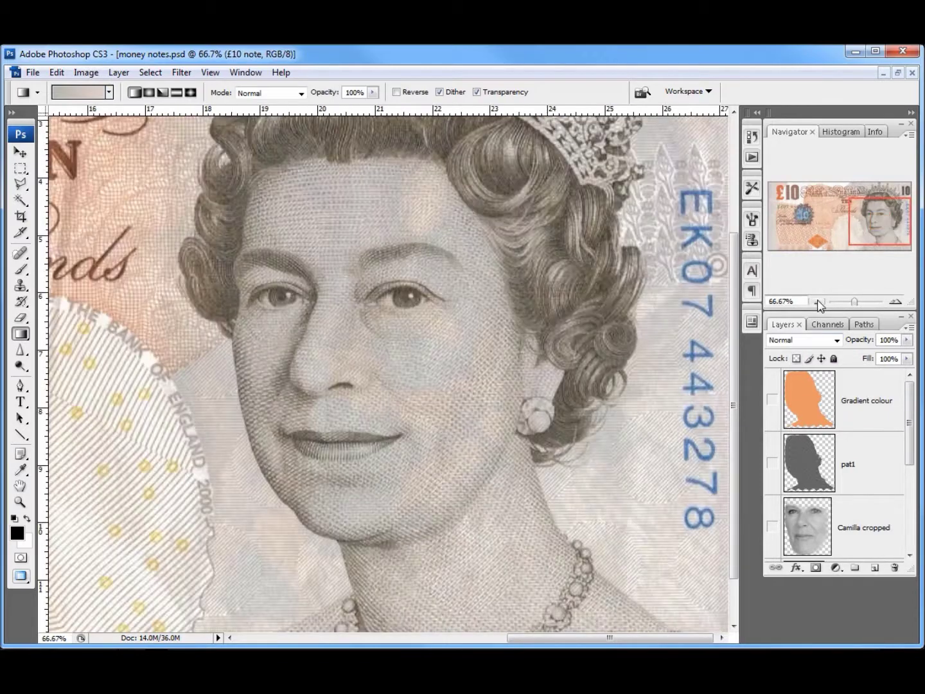
{"action": "left_click", "coordinate": [820, 304]}
{"action": "left_click", "coordinate": [818, 303]}
{"action": "left_click", "coordinate": [817, 303]}
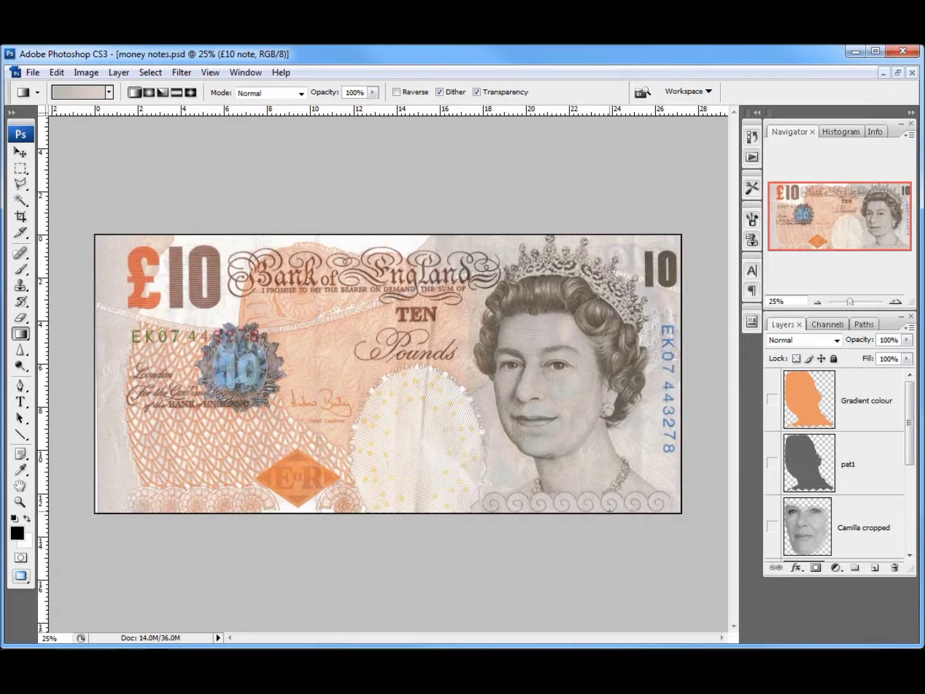
{"action": "left_click", "coordinate": [772, 527]}
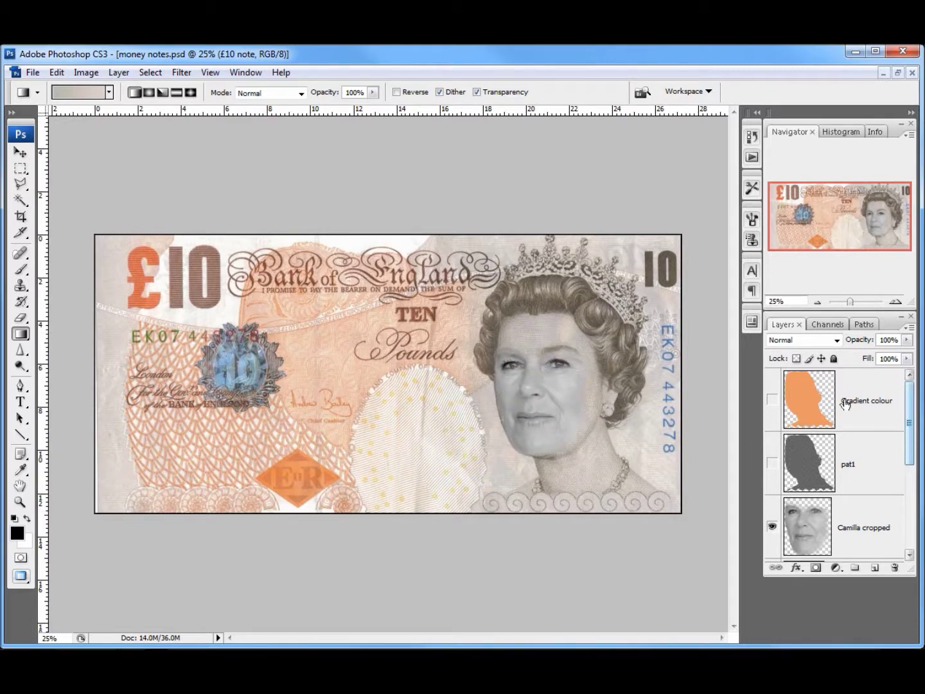
{"action": "left_click", "coordinate": [772, 402]}
{"action": "left_click", "coordinate": [853, 411]}
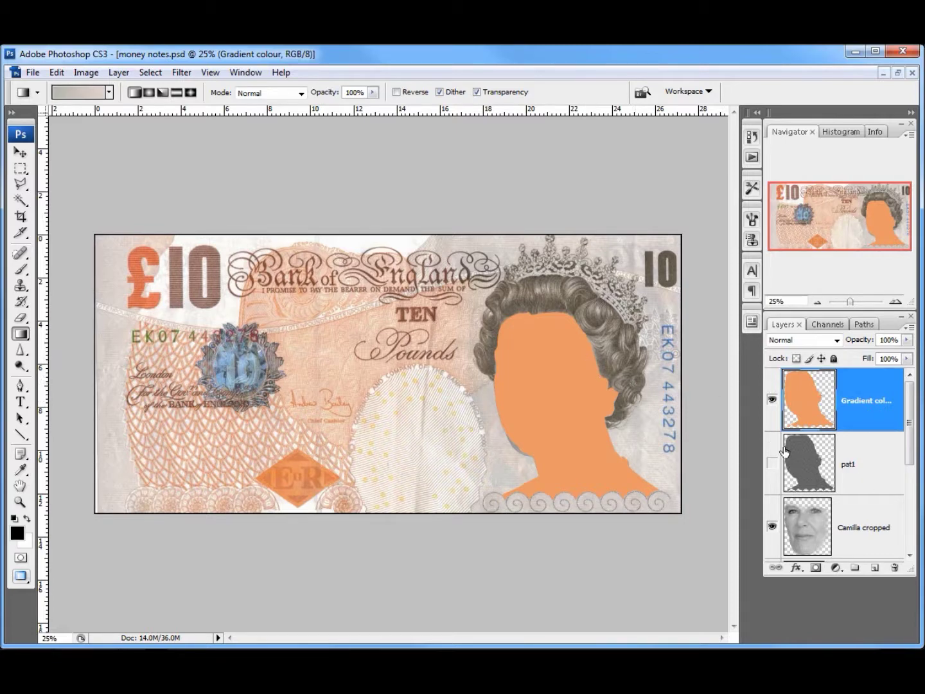
Load the orange silhouette as a selection and fill it with the sampled gradient, pinkish at the forehead and grey at the neck.
{"action": "left_click", "coordinate": [809, 396], "text": "ctrl"}
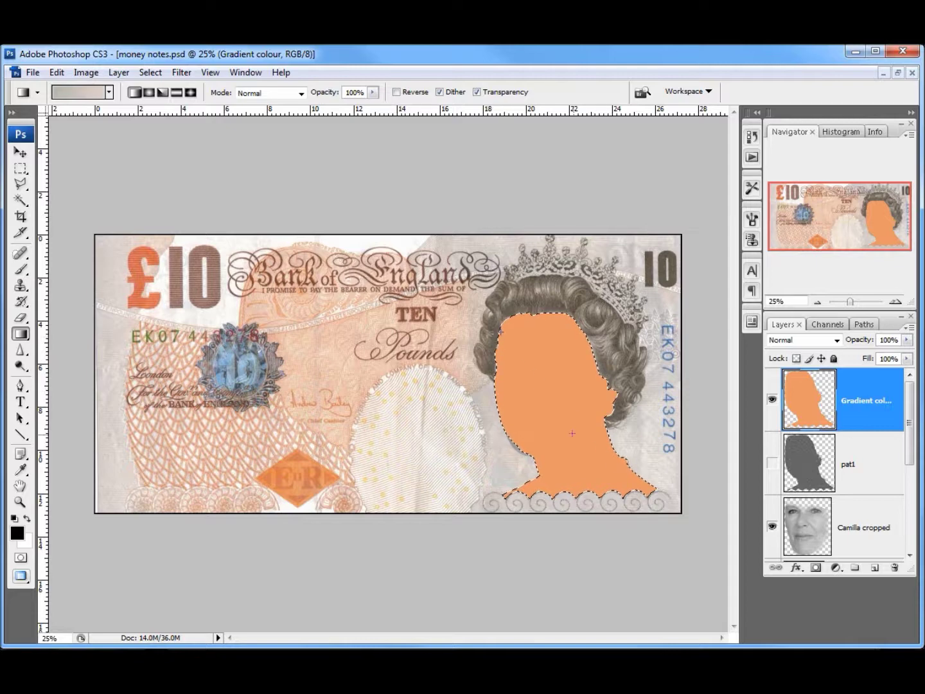
{"action": "left_click_drag", "start_coordinate": [627, 480], "coordinate": [627, 480]}
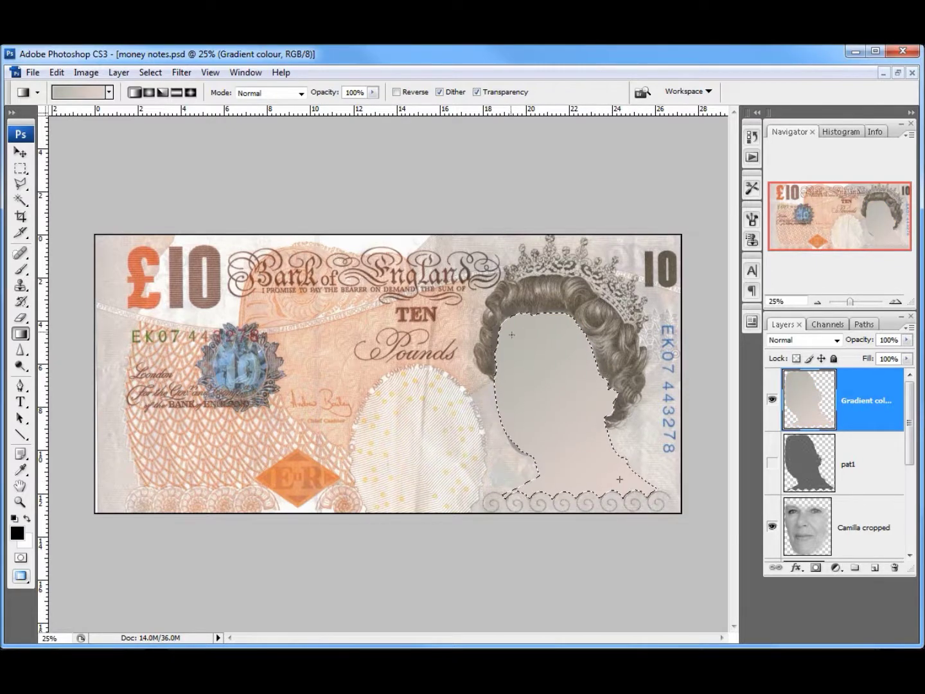
{"action": "left_click_drag", "start_coordinate": [511, 334], "coordinate": [527, 336]}
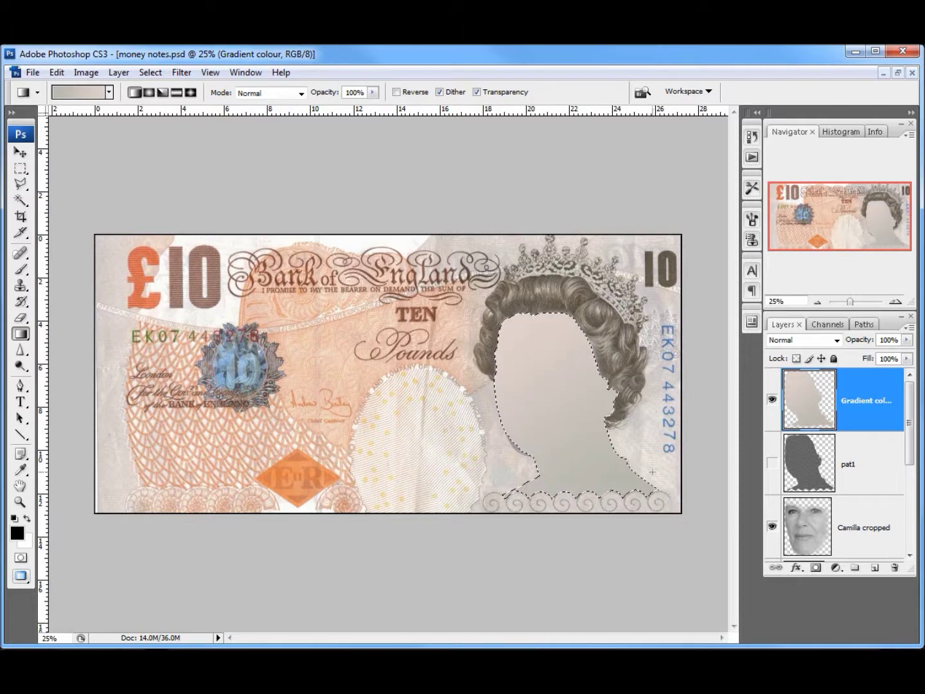
Set the Gradient colour layer's blend mode to Color, deselect, and check the tinted face up close.
{"action": "left_click", "coordinate": [837, 341]}
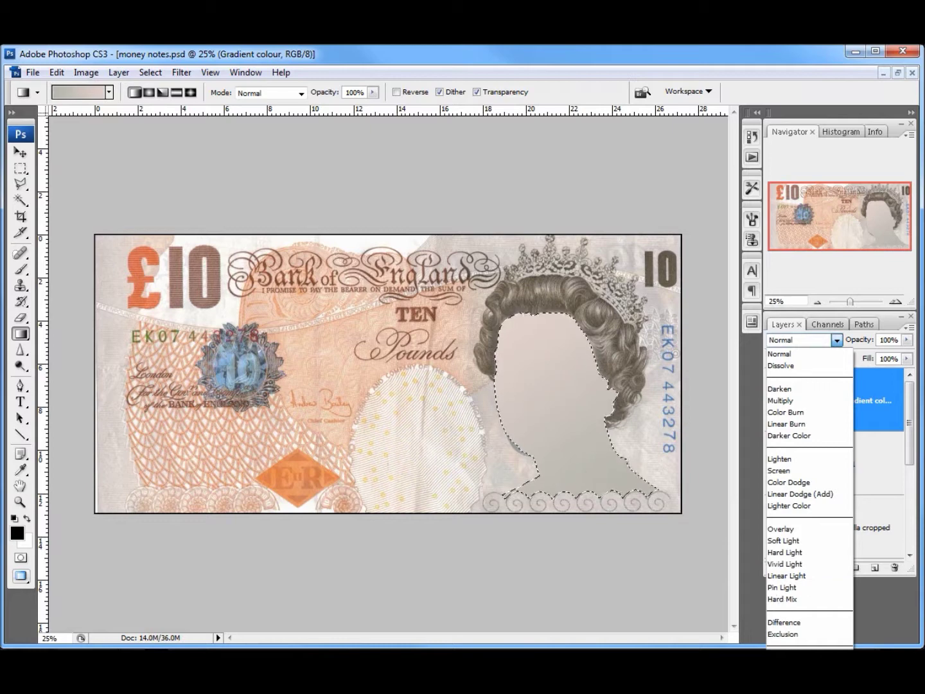
{"action": "left_click", "coordinate": [801, 629]}
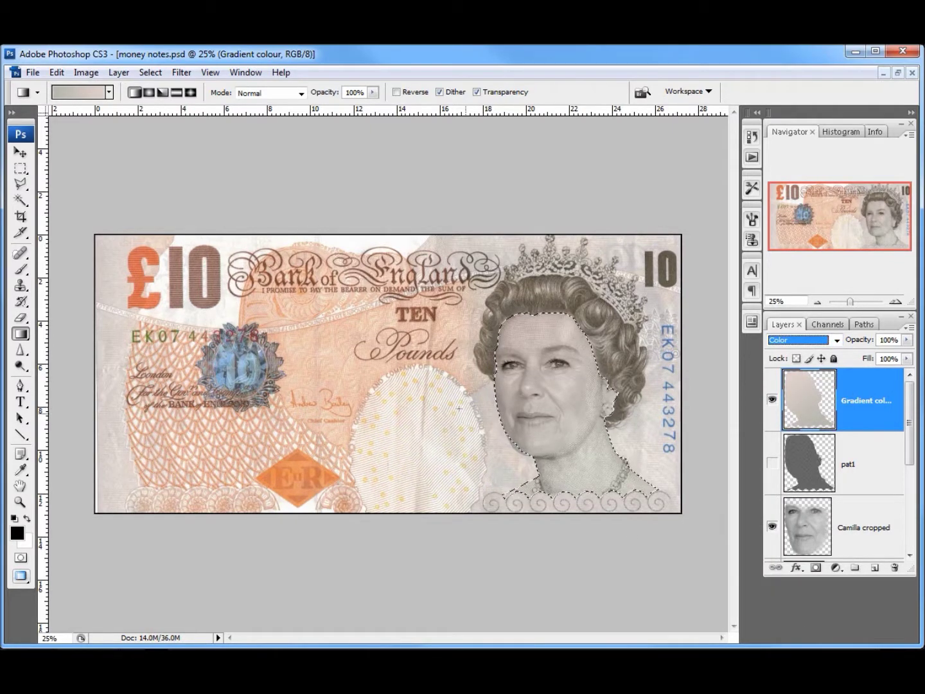
{"action": "left_click", "coordinate": [151, 72]}
{"action": "left_click", "coordinate": [162, 101]}
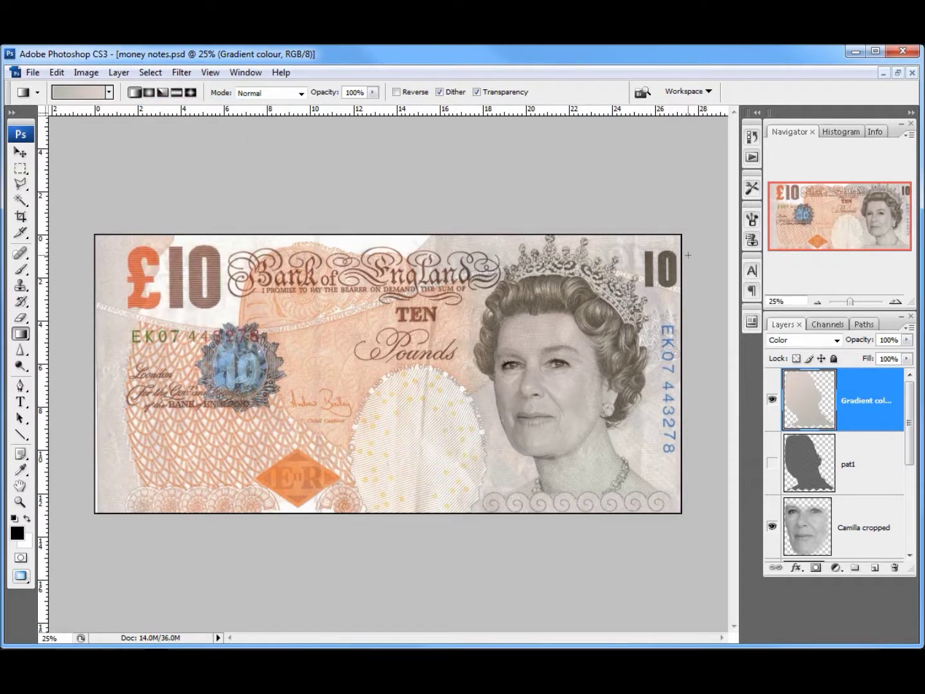
{"action": "left_click", "coordinate": [897, 304]}
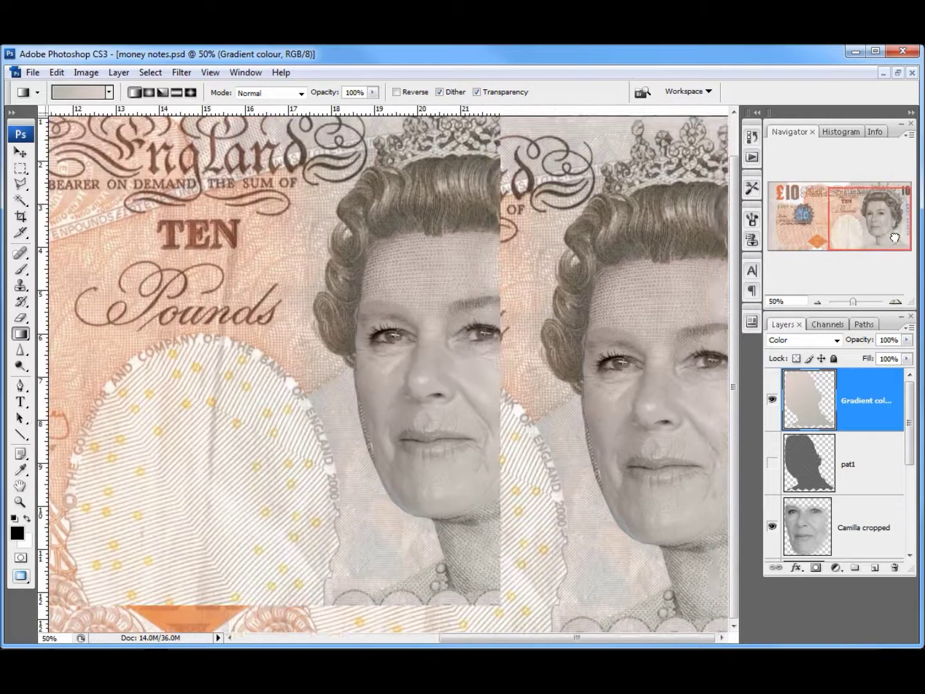
Show the pat1 layer over the tinted face and set its opacity to 71%.
{"action": "left_click", "coordinate": [860, 234]}
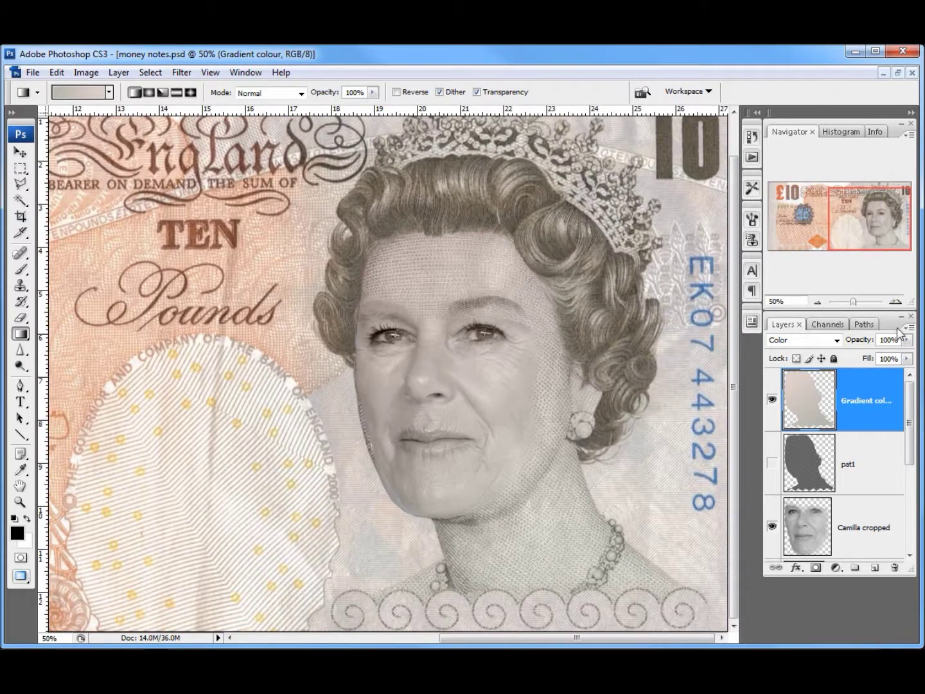
{"action": "left_click", "coordinate": [772, 463]}
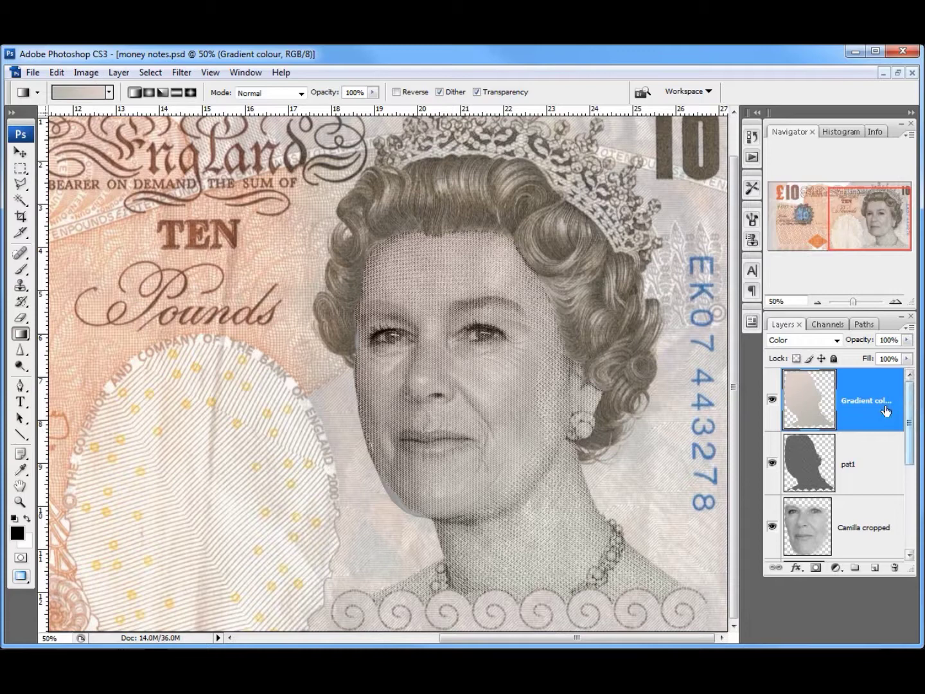
{"action": "left_click", "coordinate": [897, 451]}
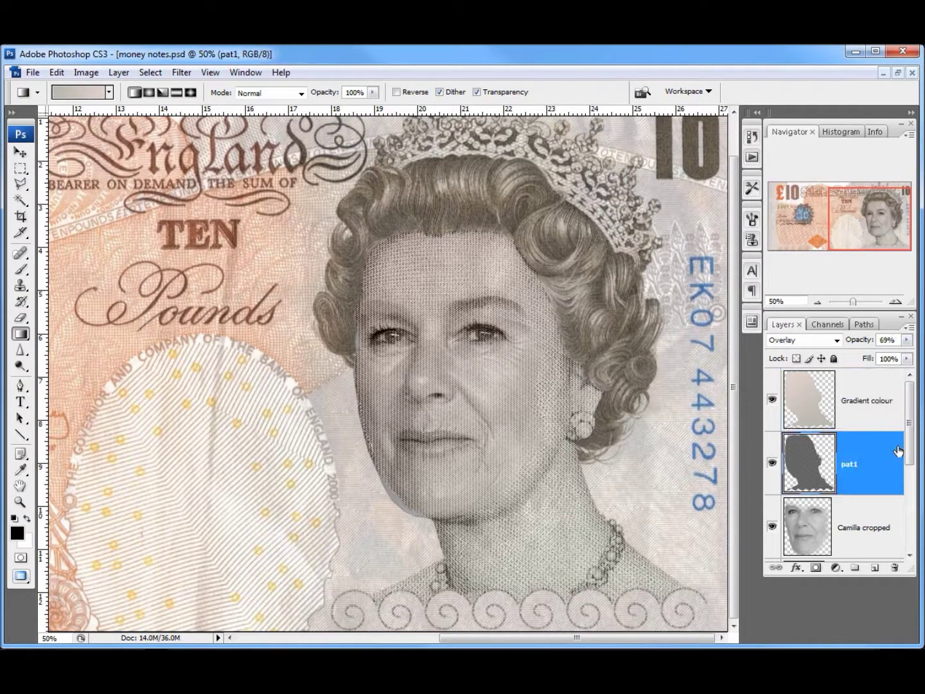
{"action": "left_click", "coordinate": [907, 341]}
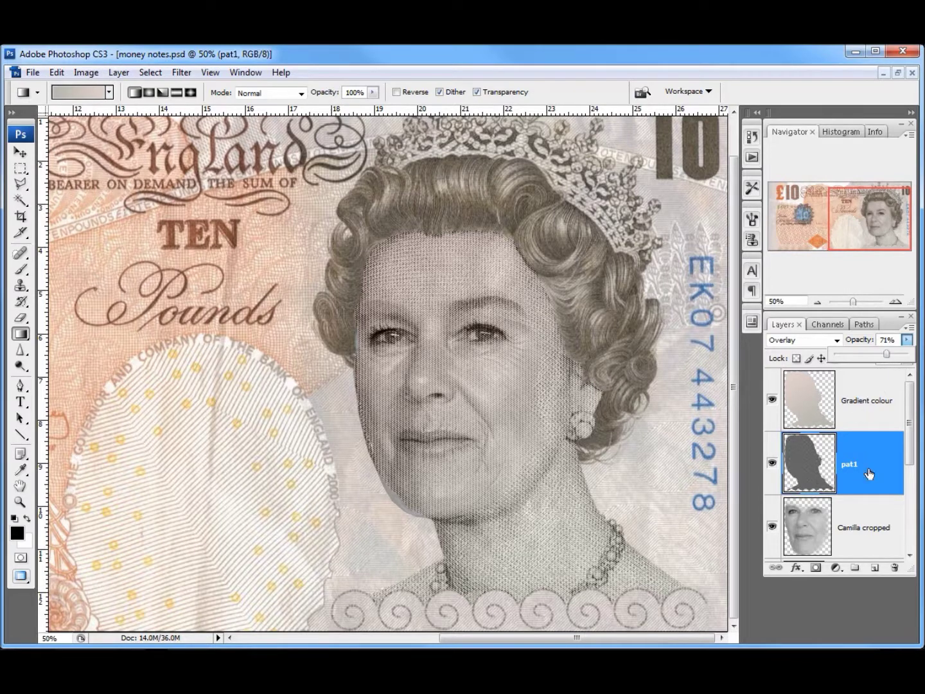
{"action": "left_click", "coordinate": [845, 459]}
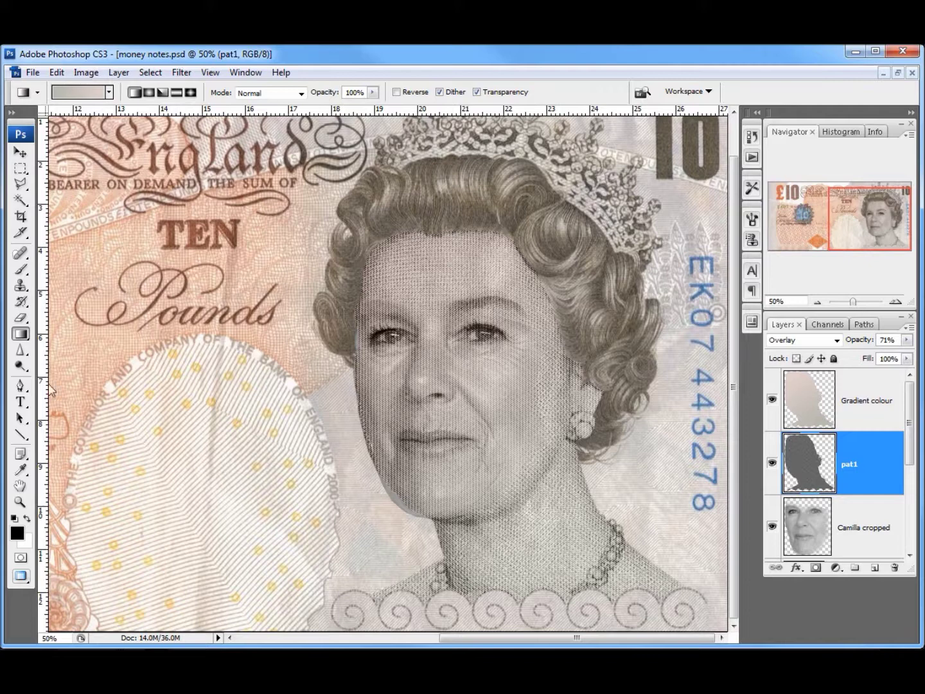
Erase the pat1 texture over the hair, upper forehead, outer cheek and neck with a soft 176 px eraser.
{"action": "left_click", "coordinate": [20, 317]}
{"action": "right_click", "coordinate": [247, 346]}
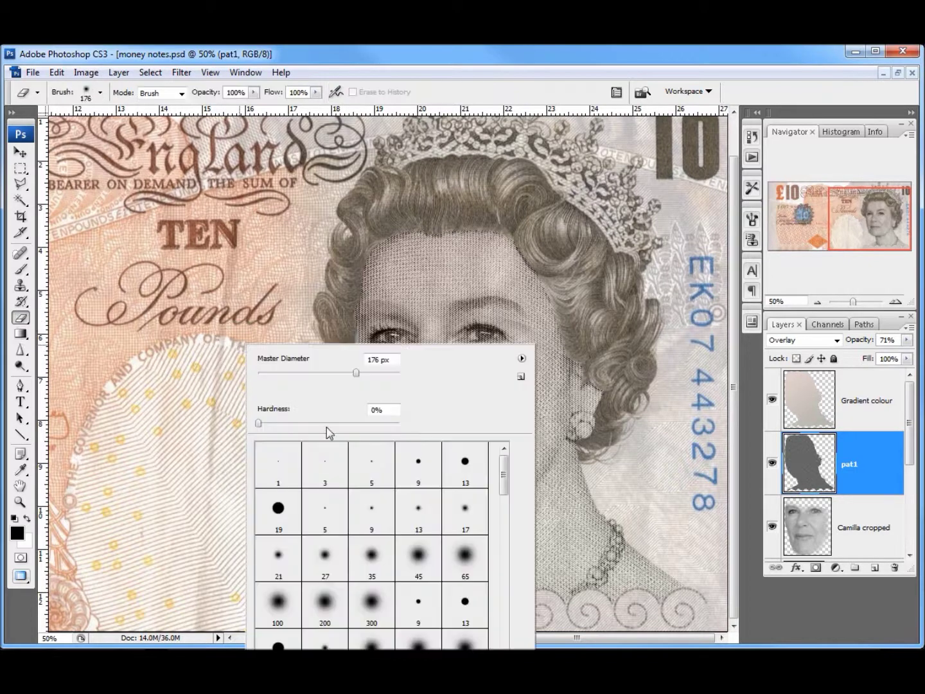
{"action": "left_click_drag", "start_coordinate": [257, 422], "coordinate": [265, 426]}
{"action": "left_click", "coordinate": [275, 270]}
{"action": "mouse_move", "coordinate": [462, 223]}
{"action": "left_mouse_down"}
{"action": "mouse_move", "coordinate": [506, 229]}
{"action": "mouse_move", "coordinate": [406, 235]}
{"action": "mouse_move", "coordinate": [375, 244]}
{"action": "mouse_move", "coordinate": [366, 259]}
{"action": "mouse_move", "coordinate": [427, 280]}
{"action": "mouse_move", "coordinate": [526, 259]}
{"action": "mouse_move", "coordinate": [557, 290]}
{"action": "mouse_move", "coordinate": [539, 274]}
{"action": "mouse_move", "coordinate": [569, 325]}
{"action": "mouse_move", "coordinate": [551, 301]}
{"action": "mouse_move", "coordinate": [564, 322]}
{"action": "mouse_move", "coordinate": [563, 360]}
{"action": "mouse_move", "coordinate": [546, 467]}
{"action": "mouse_move", "coordinate": [591, 509]}
{"action": "mouse_move", "coordinate": [572, 505]}
{"action": "mouse_move", "coordinate": [518, 529]}
{"action": "mouse_move", "coordinate": [499, 526]}
{"action": "mouse_move", "coordinate": [530, 471]}
{"action": "left_mouse_up"}
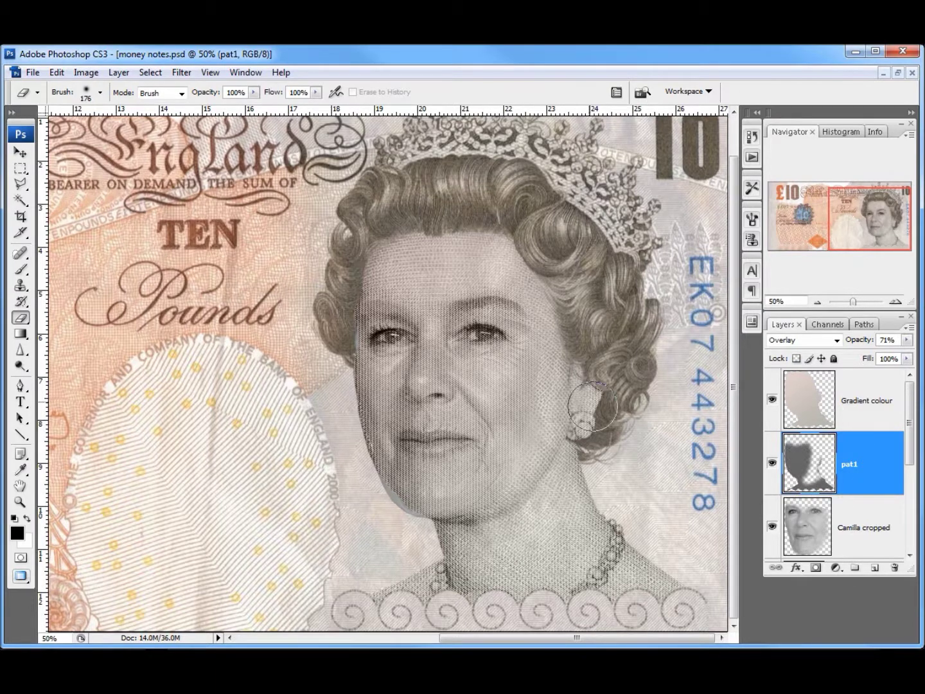
{"action": "mouse_move", "coordinate": [541, 420]}
{"action": "left_mouse_down"}
{"action": "mouse_move", "coordinate": [523, 498]}
{"action": "mouse_move", "coordinate": [571, 526]}
{"action": "mouse_move", "coordinate": [459, 474]}
{"action": "mouse_move", "coordinate": [538, 473]}
{"action": "mouse_move", "coordinate": [551, 492]}
{"action": "left_mouse_up"}
Erase the Camilla cropped layer's edges along the outer cheek, forehead and jawline, and set its opacity to 88%.
{"action": "left_click", "coordinate": [849, 537]}
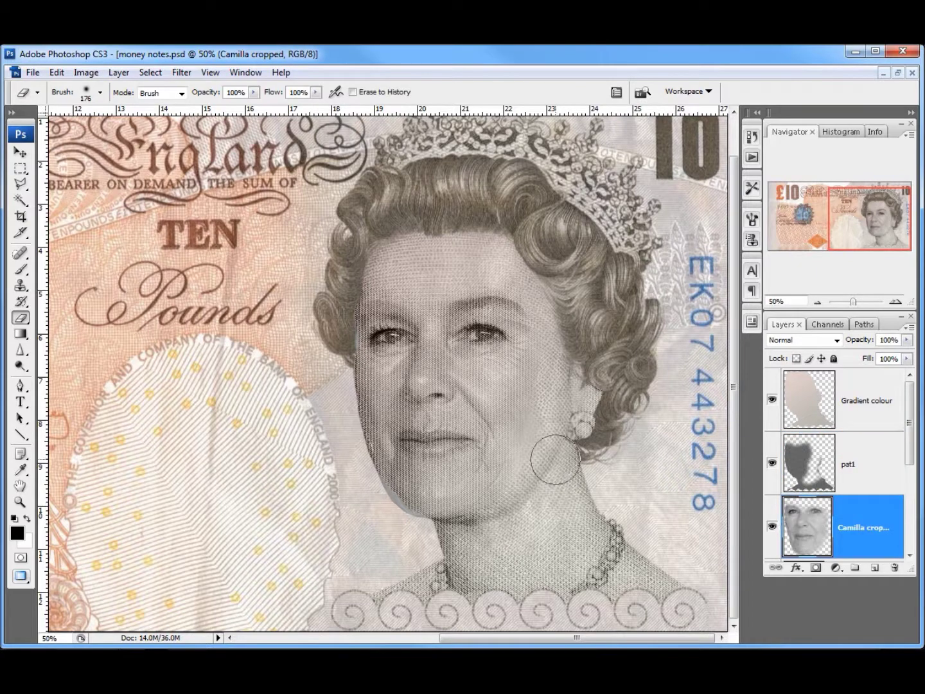
{"action": "mouse_move", "coordinate": [548, 467]}
{"action": "left_mouse_down"}
{"action": "mouse_move", "coordinate": [547, 441]}
{"action": "mouse_move", "coordinate": [537, 489]}
{"action": "mouse_move", "coordinate": [543, 420]}
{"action": "left_mouse_up"}
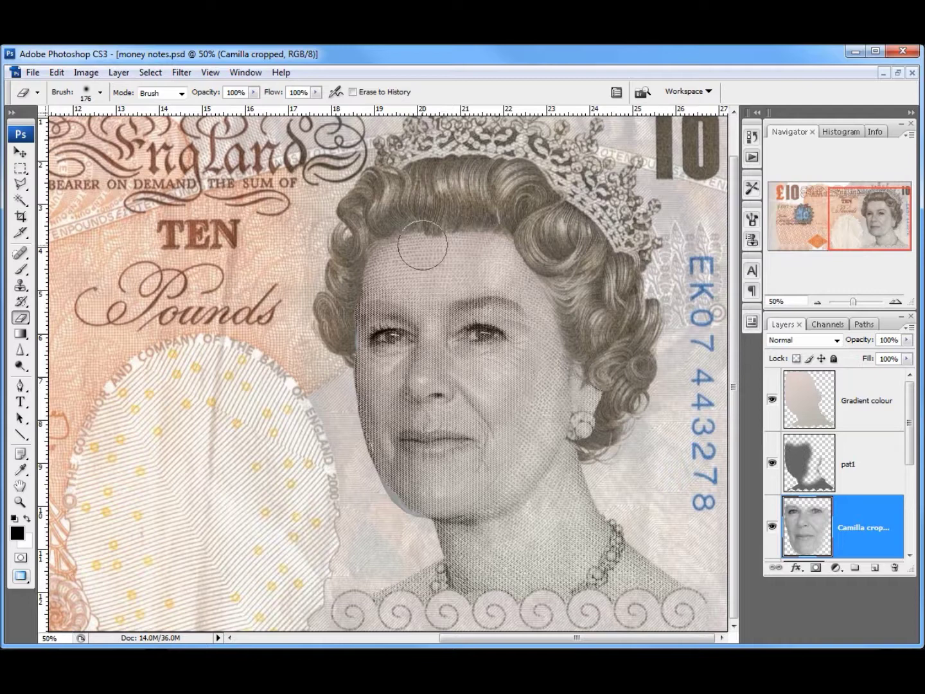
{"action": "mouse_move", "coordinate": [426, 295]}
{"action": "left_mouse_down"}
{"action": "mouse_move", "coordinate": [371, 269]}
{"action": "mouse_move", "coordinate": [367, 289]}
{"action": "mouse_move", "coordinate": [379, 290]}
{"action": "mouse_move", "coordinate": [422, 280]}
{"action": "mouse_move", "coordinate": [402, 258]}
{"action": "mouse_move", "coordinate": [488, 256]}
{"action": "left_mouse_up"}
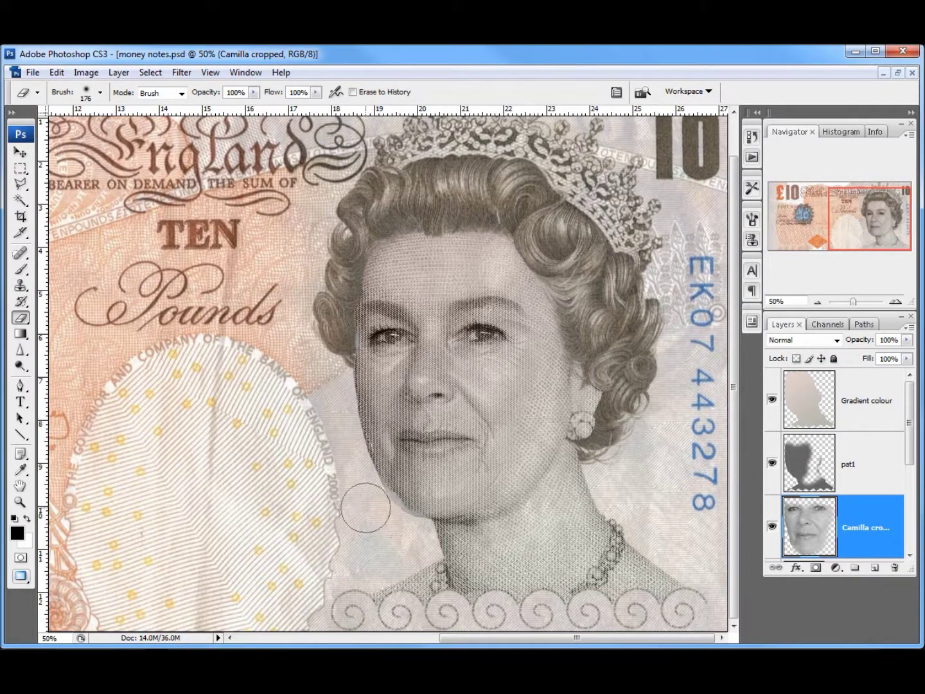
{"action": "mouse_move", "coordinate": [382, 518]}
{"action": "left_mouse_down"}
{"action": "mouse_move", "coordinate": [353, 493]}
{"action": "mouse_move", "coordinate": [397, 533]}
{"action": "mouse_move", "coordinate": [357, 497]}
{"action": "mouse_move", "coordinate": [382, 523]}
{"action": "mouse_move", "coordinate": [425, 542]}
{"action": "left_mouse_up"}
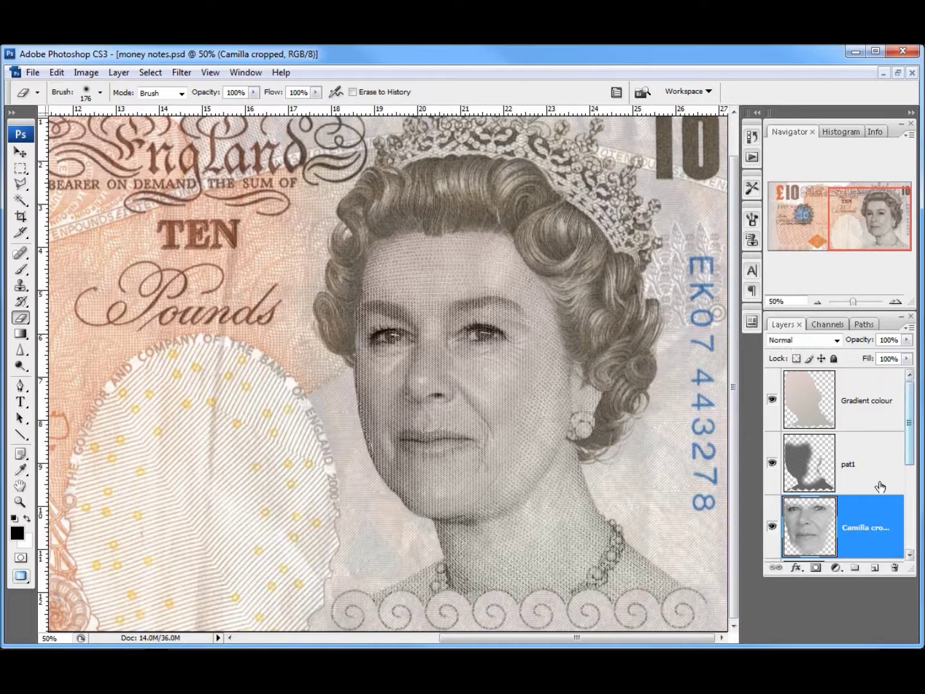
{"action": "left_click", "coordinate": [905, 340]}
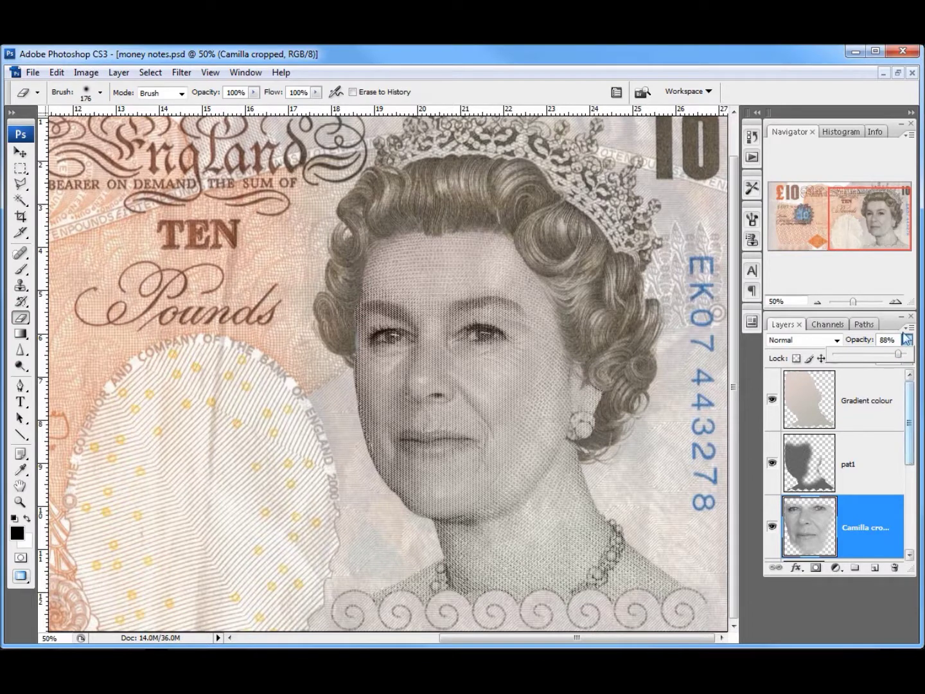
Hide the Gradient colour, pat1 and Camilla cropped layers to compare the whole note with the Queen's original portrait.
{"action": "left_click", "coordinate": [818, 303]}
{"action": "left_click", "coordinate": [818, 303]}
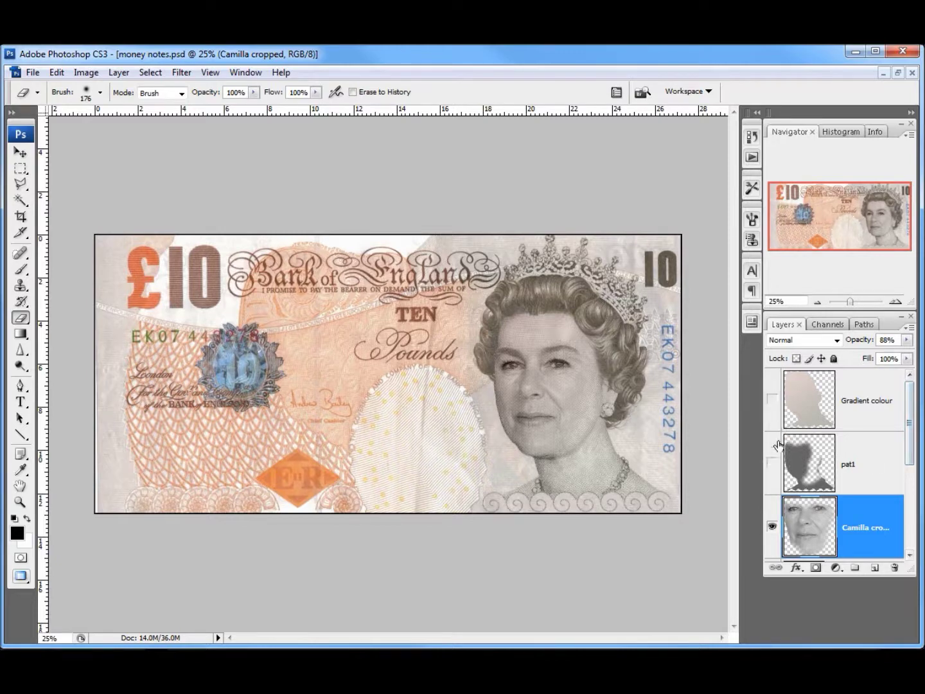
{"action": "left_click", "coordinate": [772, 533]}
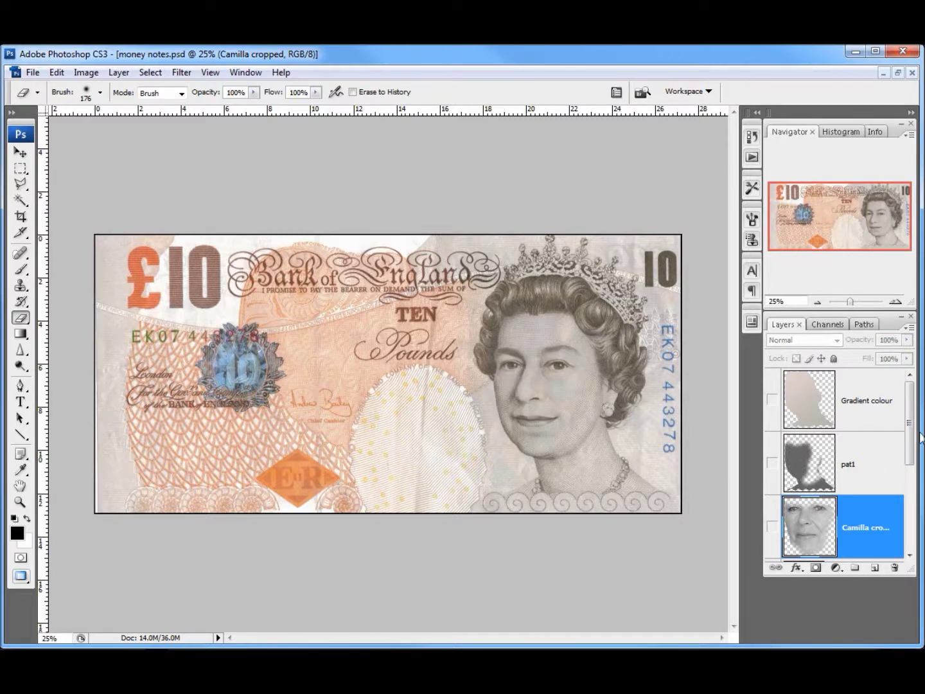
{"action": "mouse_move", "coordinate": [908, 424]}
{"action": "left_mouse_down"}
{"action": "mouse_move", "coordinate": [908, 454]}
{"action": "mouse_move", "coordinate": [902, 425]}
{"action": "left_mouse_up"}
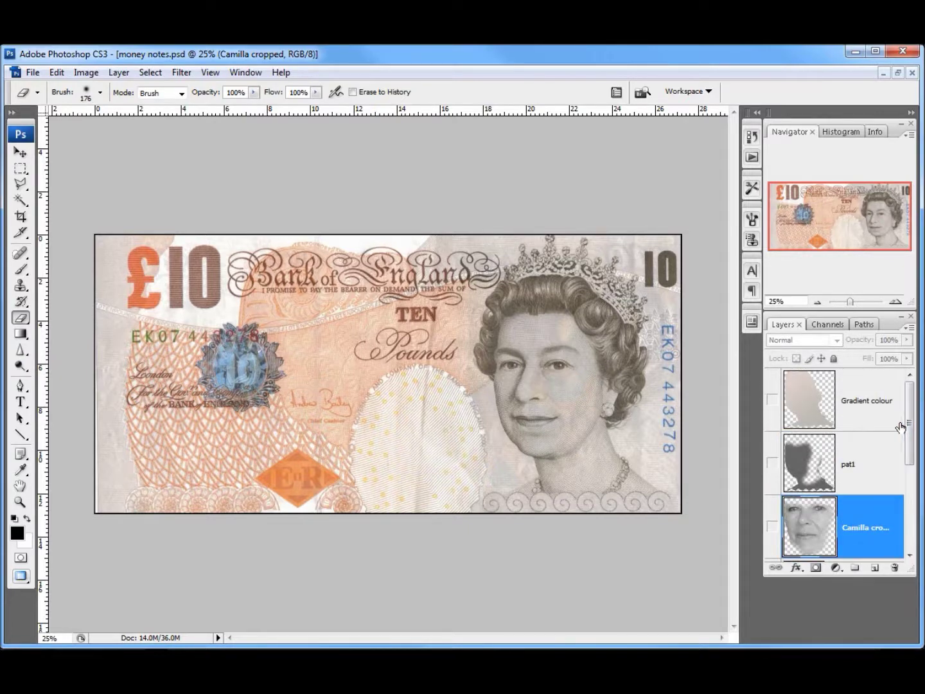